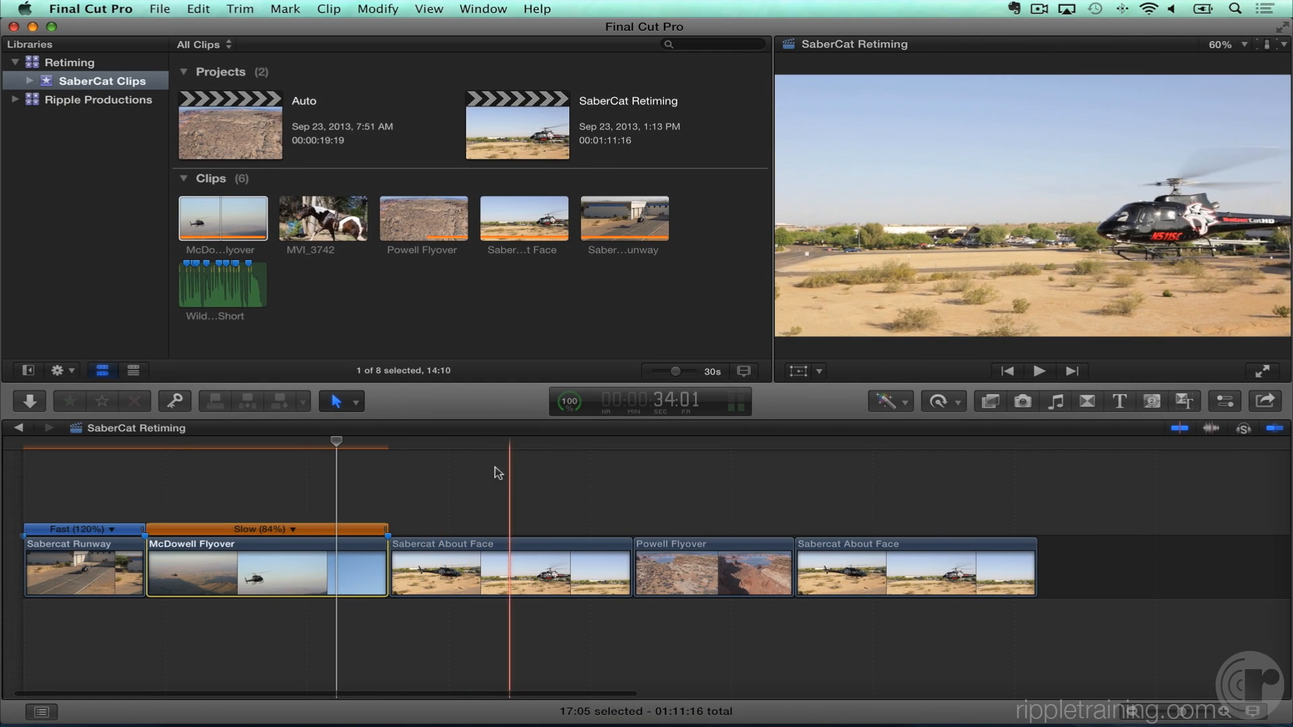
# Play the first Sabercat About Face clip to review the helicopter's turn
pyautogui.click(429, 473)
pyautogui.press('space')
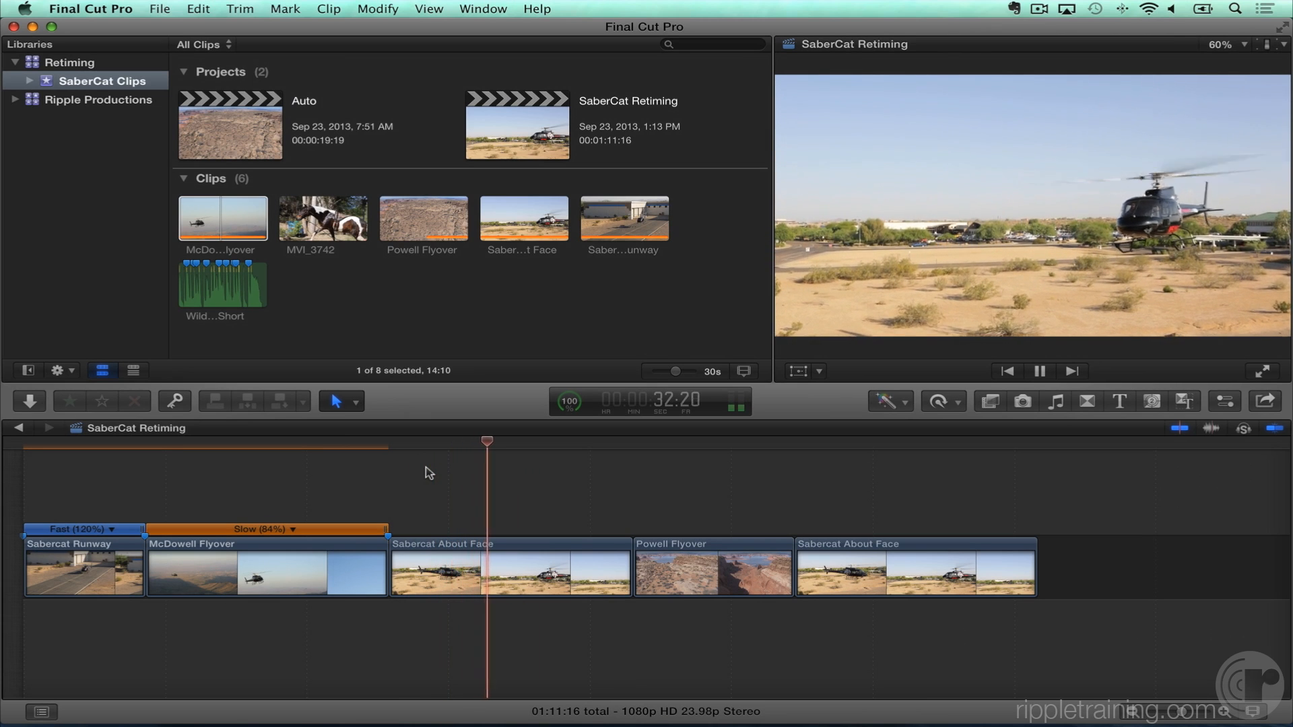
pyautogui.press('space')
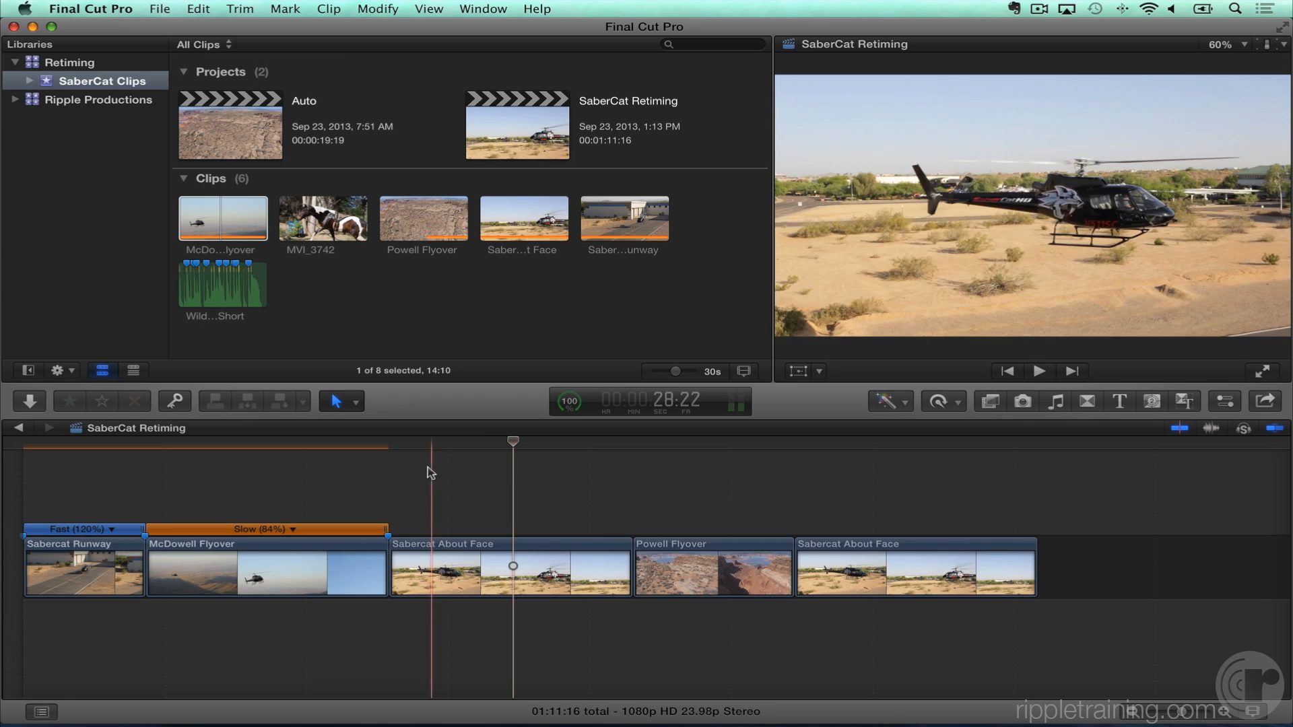
pyautogui.press('space')
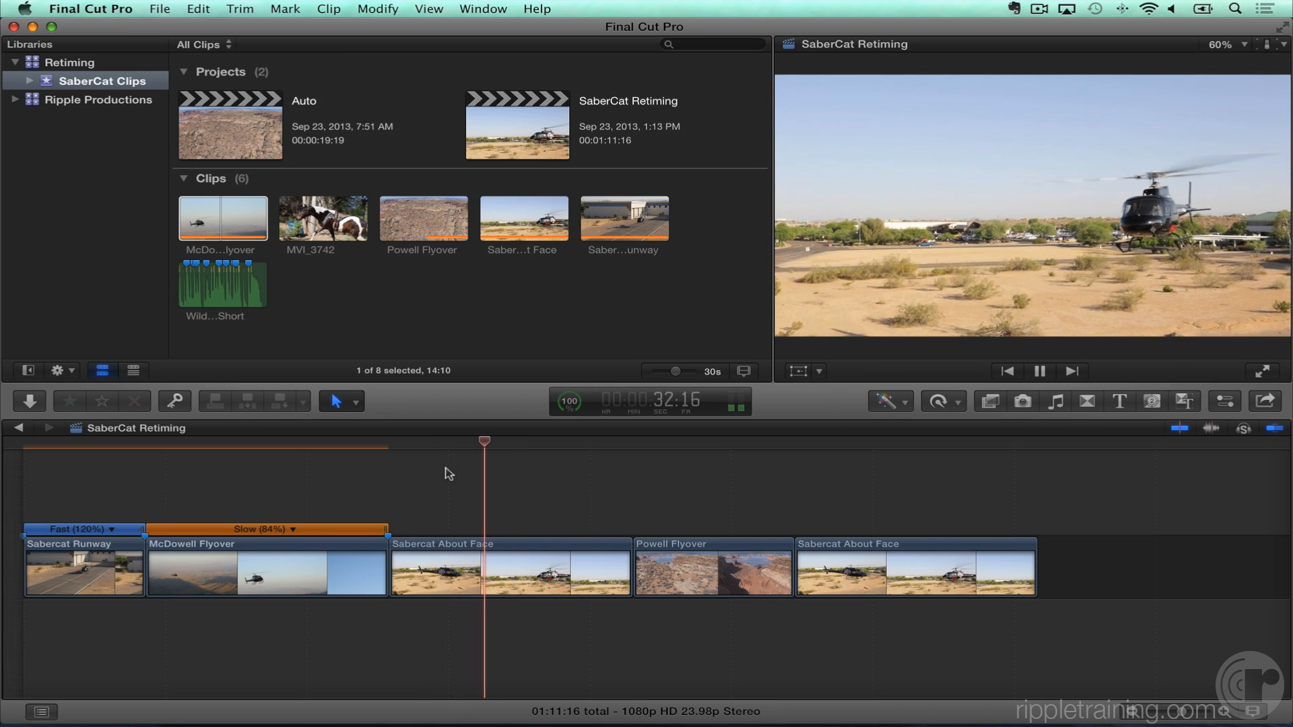
pyautogui.press('space')
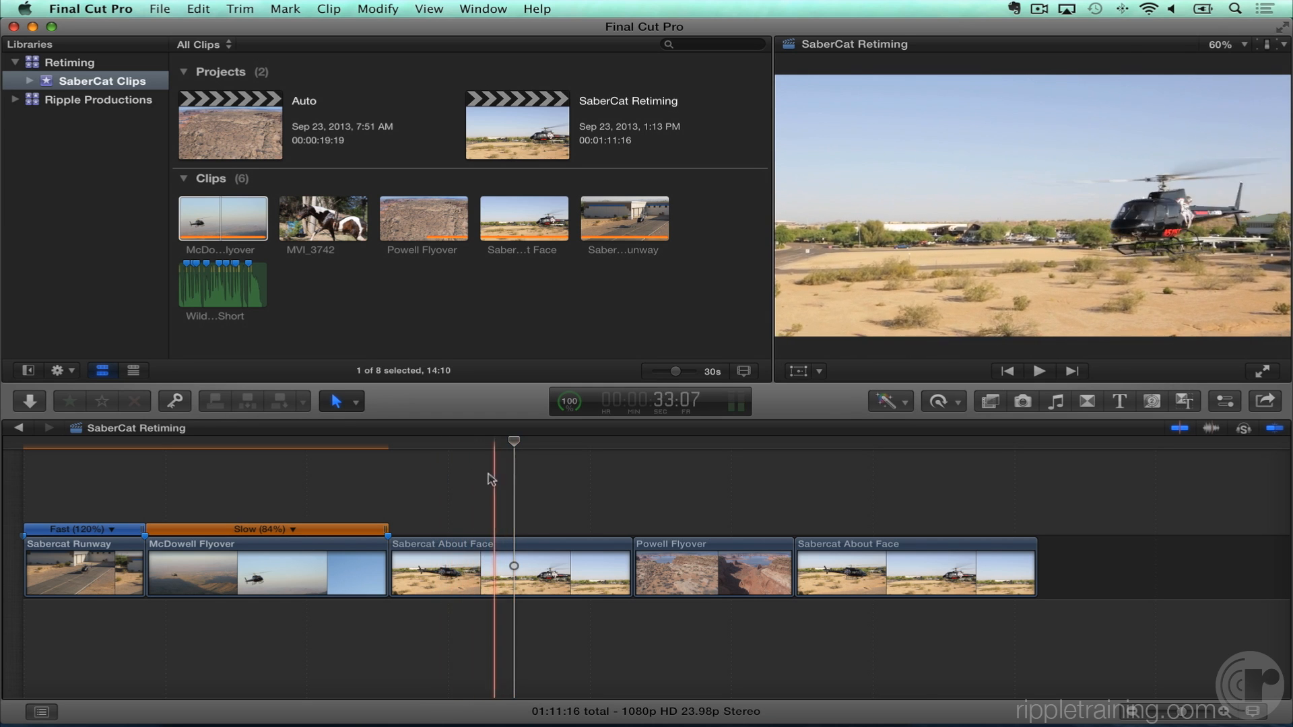
# Apply Blade Speed to the first Sabercat About Face clip at 00:00:30:12 and 00:00:35:04, on either side of the helicopter's turn
pyautogui.click(453, 481)
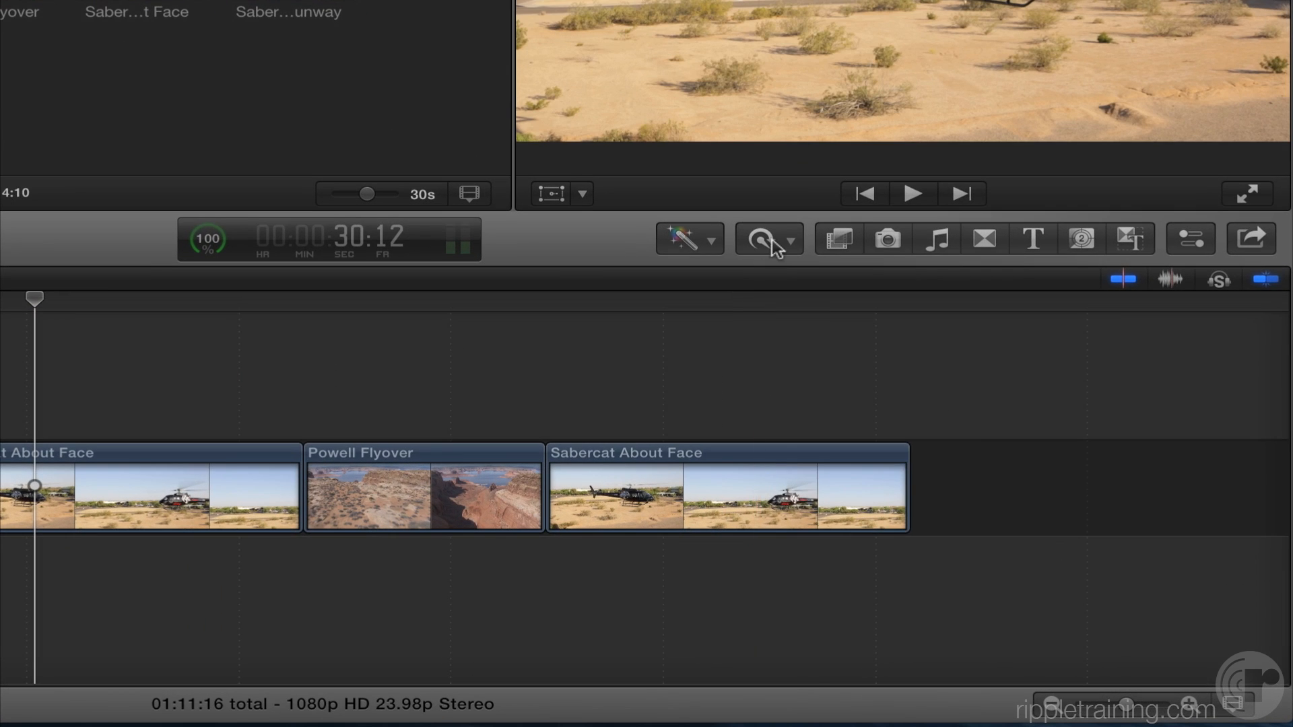
pyautogui.click(783, 238)
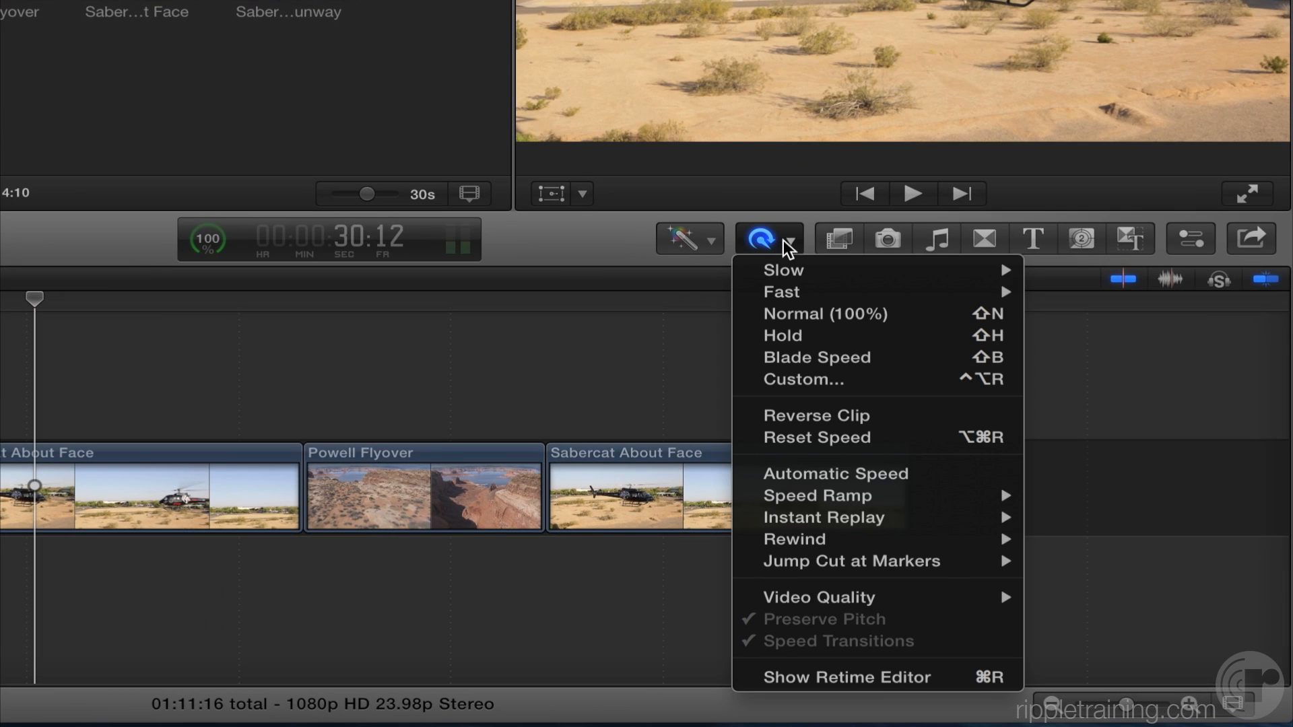
pyautogui.click(777, 361)
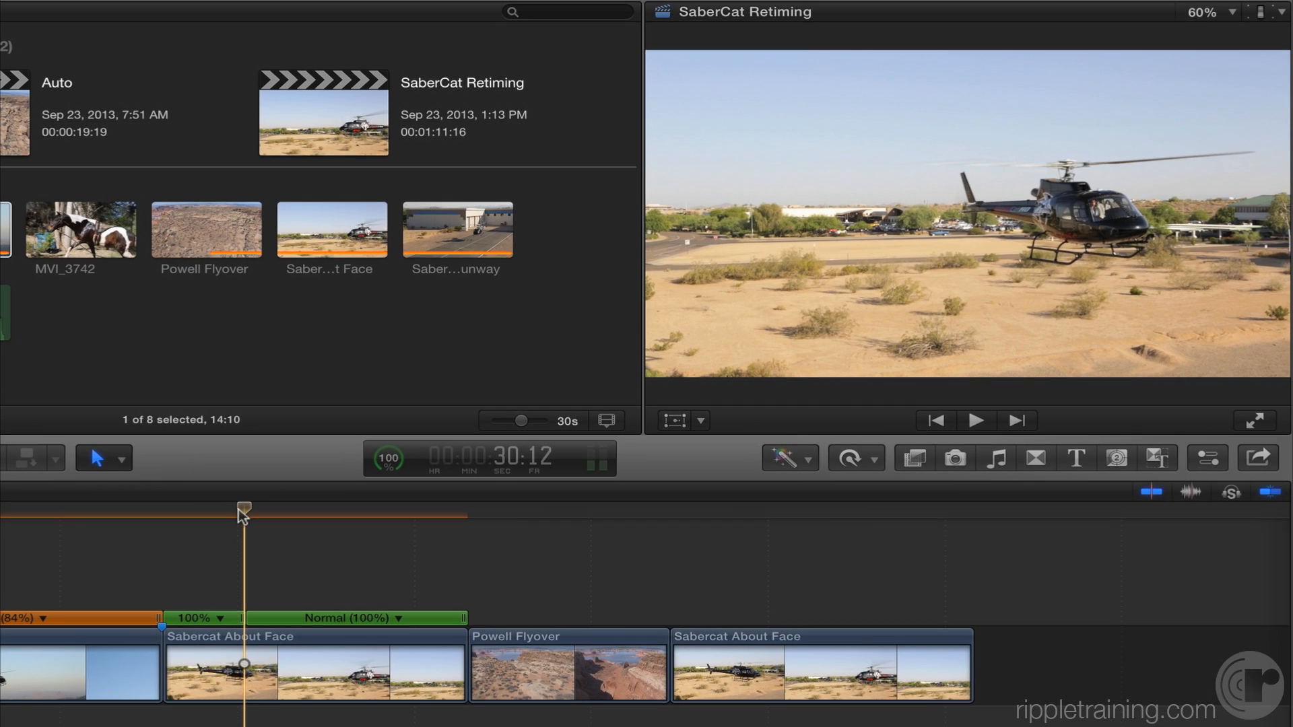
pyautogui.moveTo(243, 516); pyautogui.dragTo(326, 530)
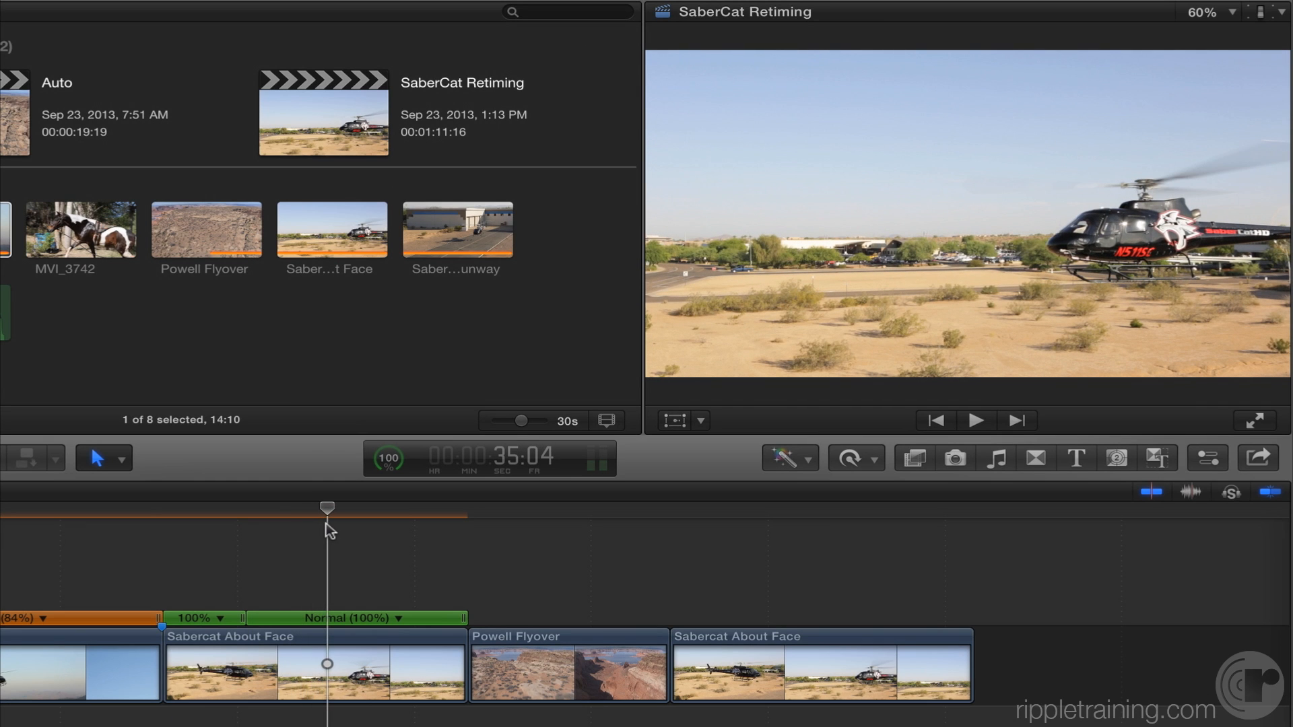
pyautogui.hotkey('shift', 'b')
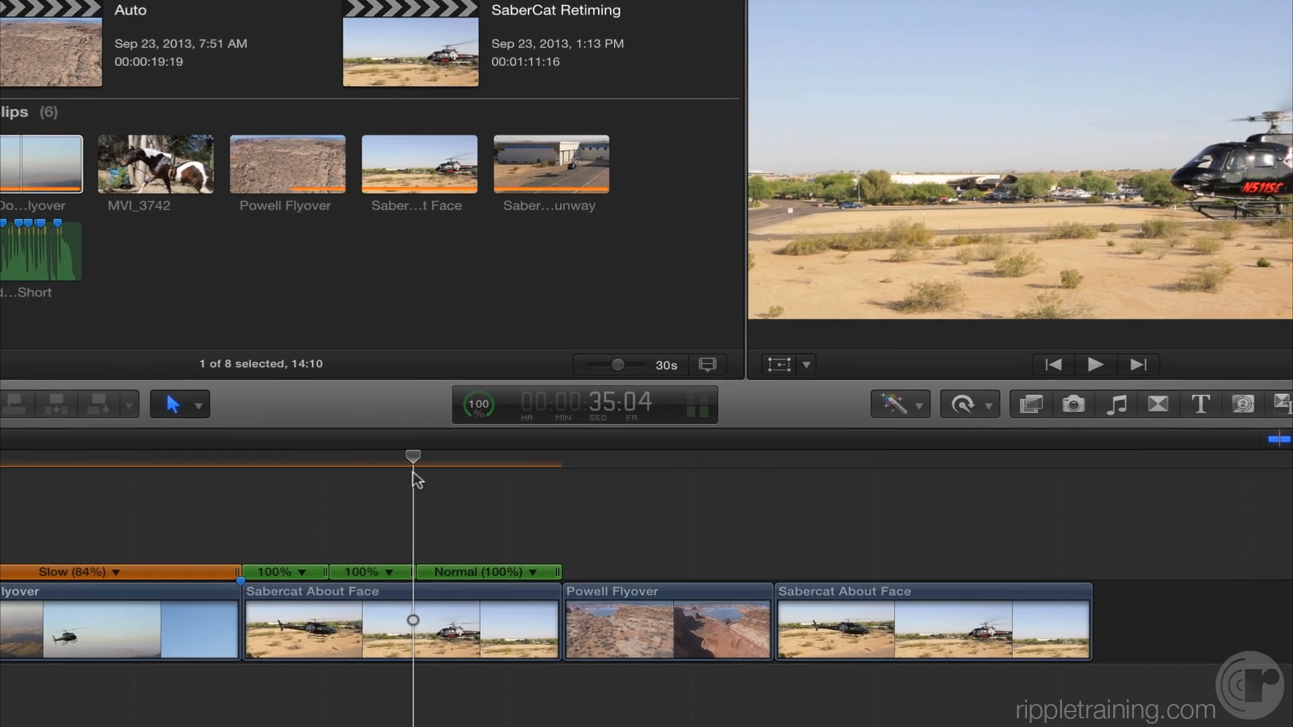
# Select the speed segments of the first Sabercat About Face clip one after another to inspect their ranges
pyautogui.press('super+equal')
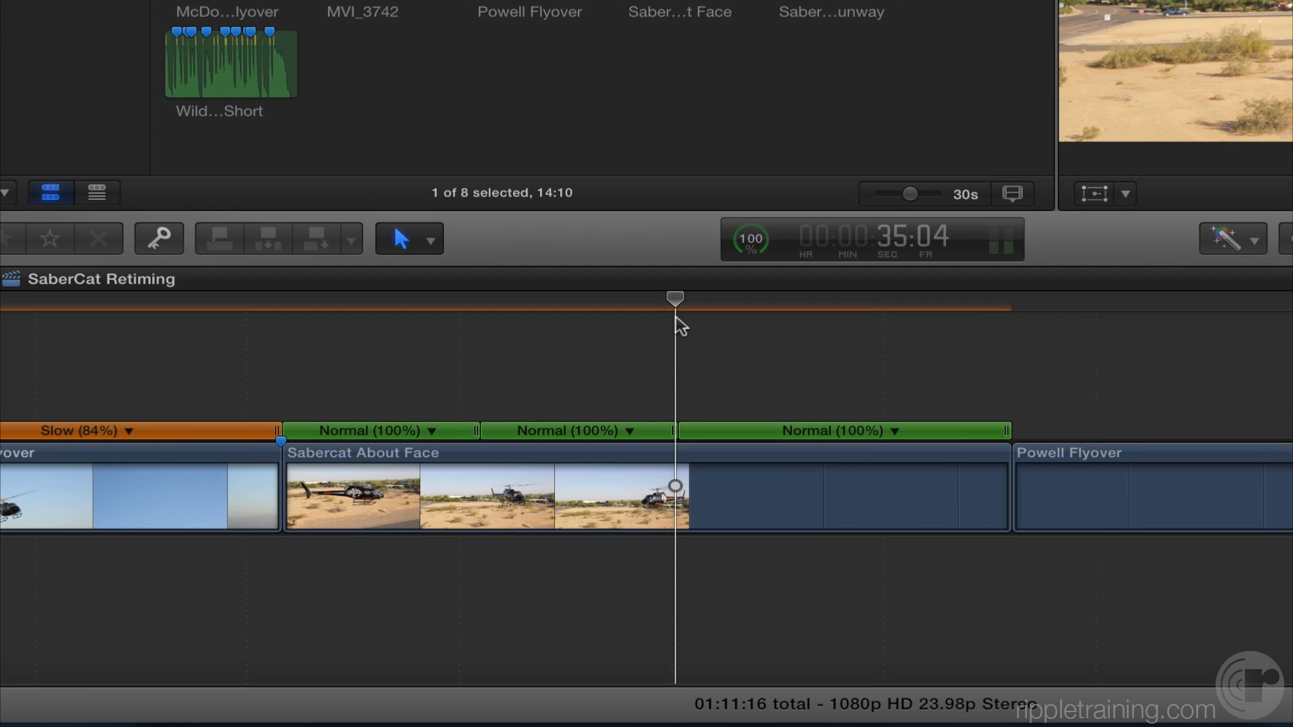
pyautogui.click(460, 433)
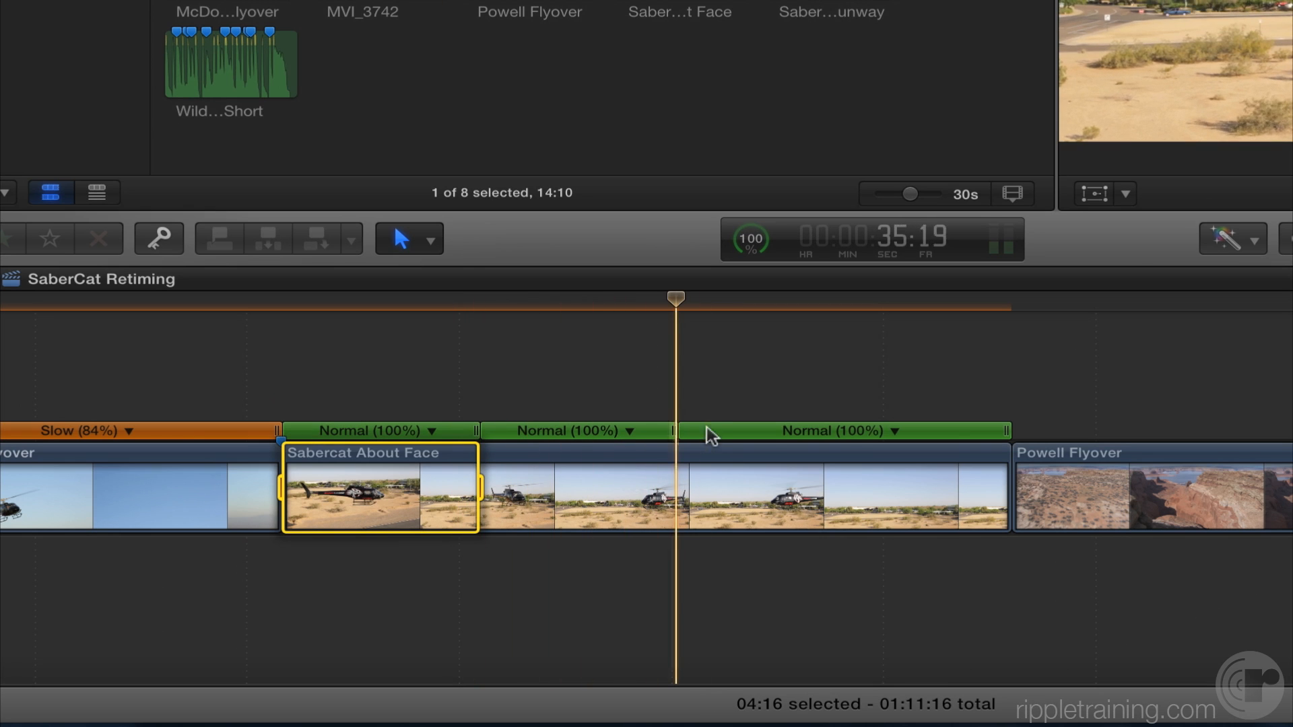
pyautogui.click(658, 432)
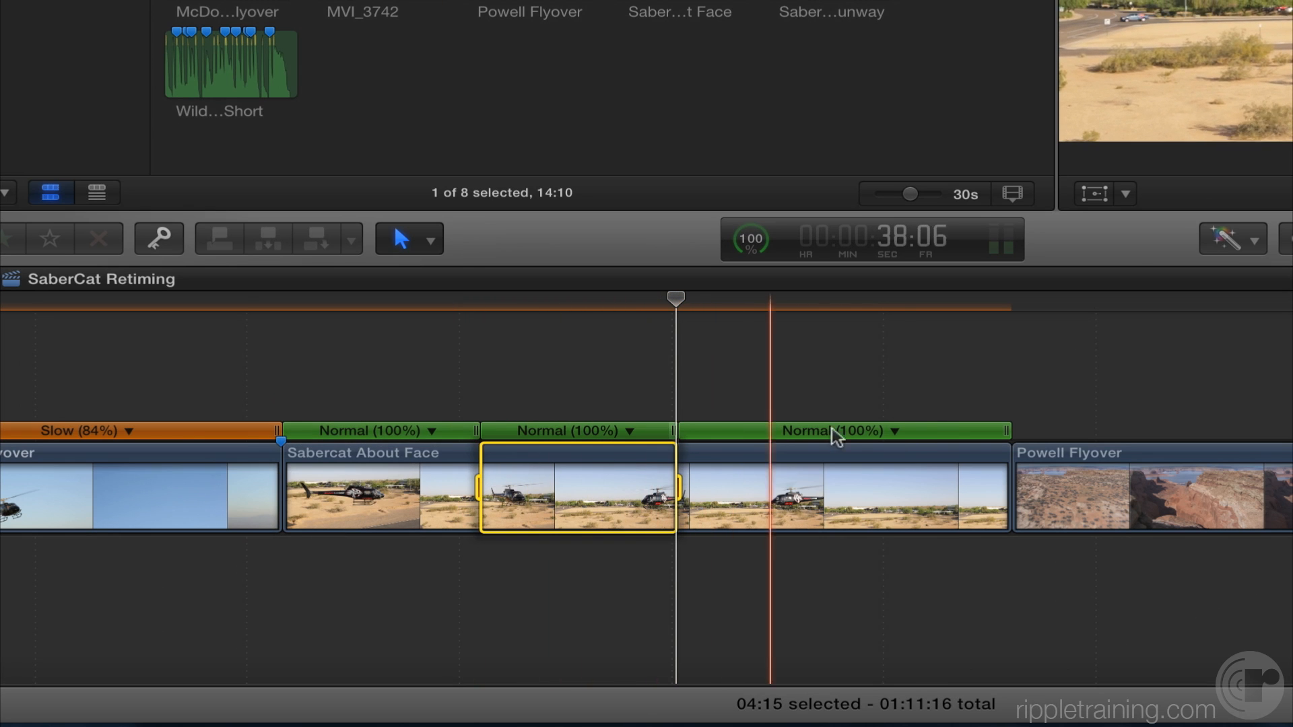
pyautogui.click(916, 430)
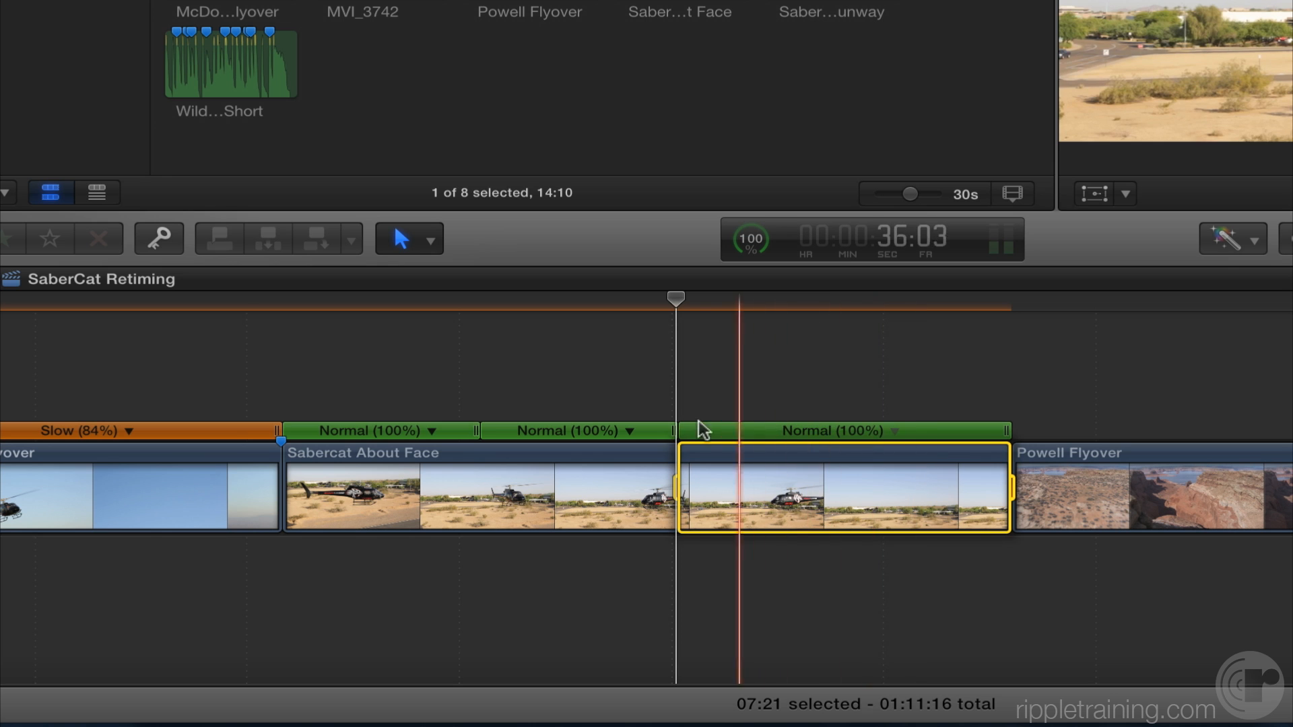
pyautogui.click(653, 431)
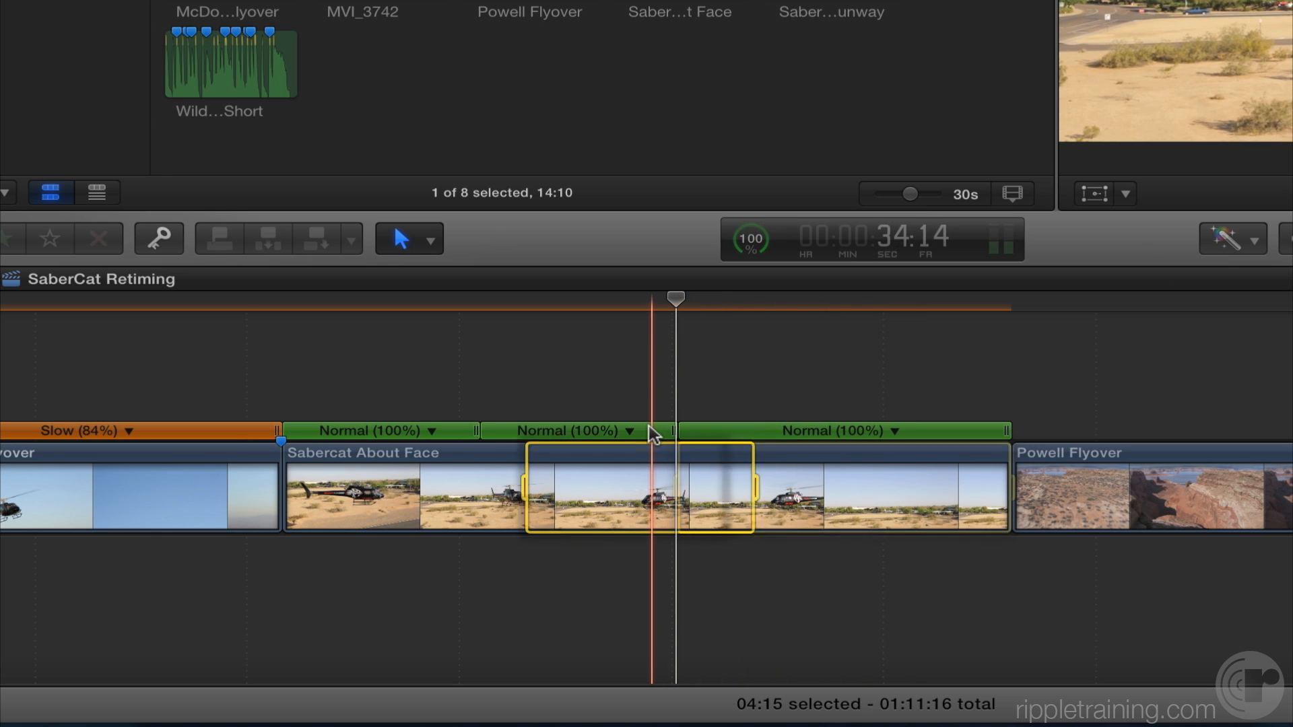
pyautogui.click(446, 431)
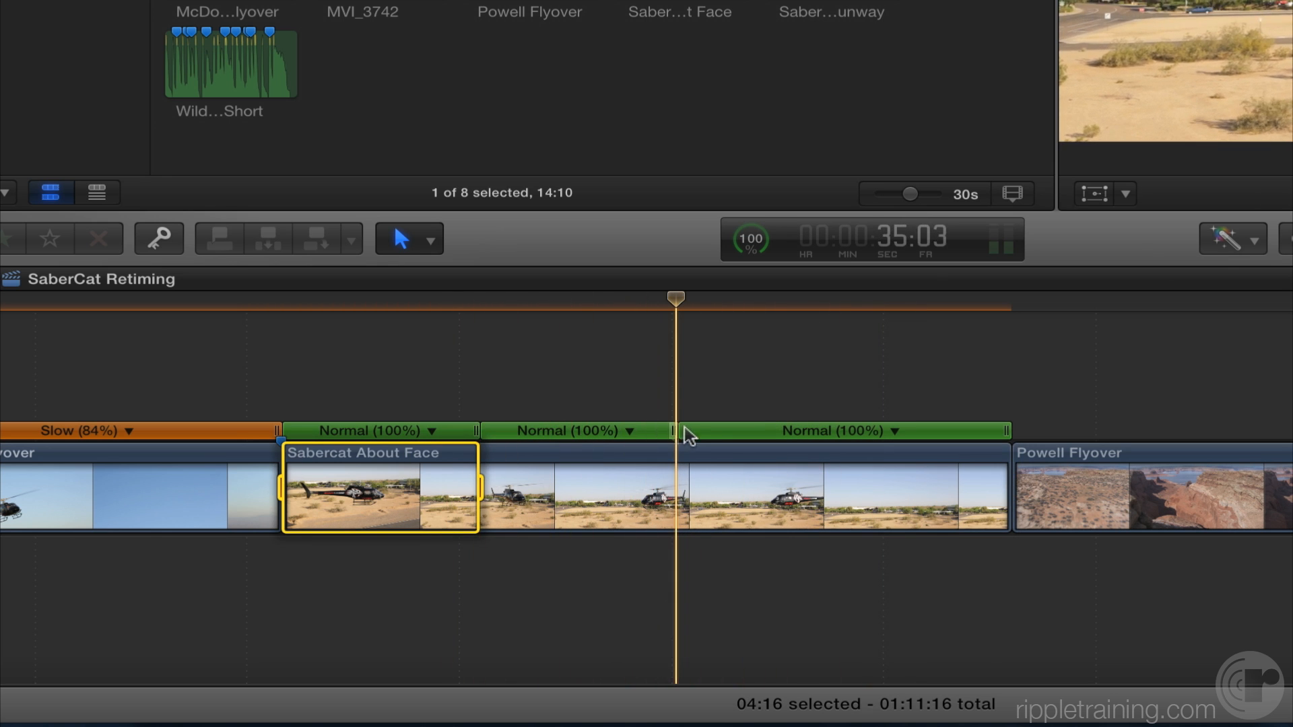
pyautogui.click(648, 432)
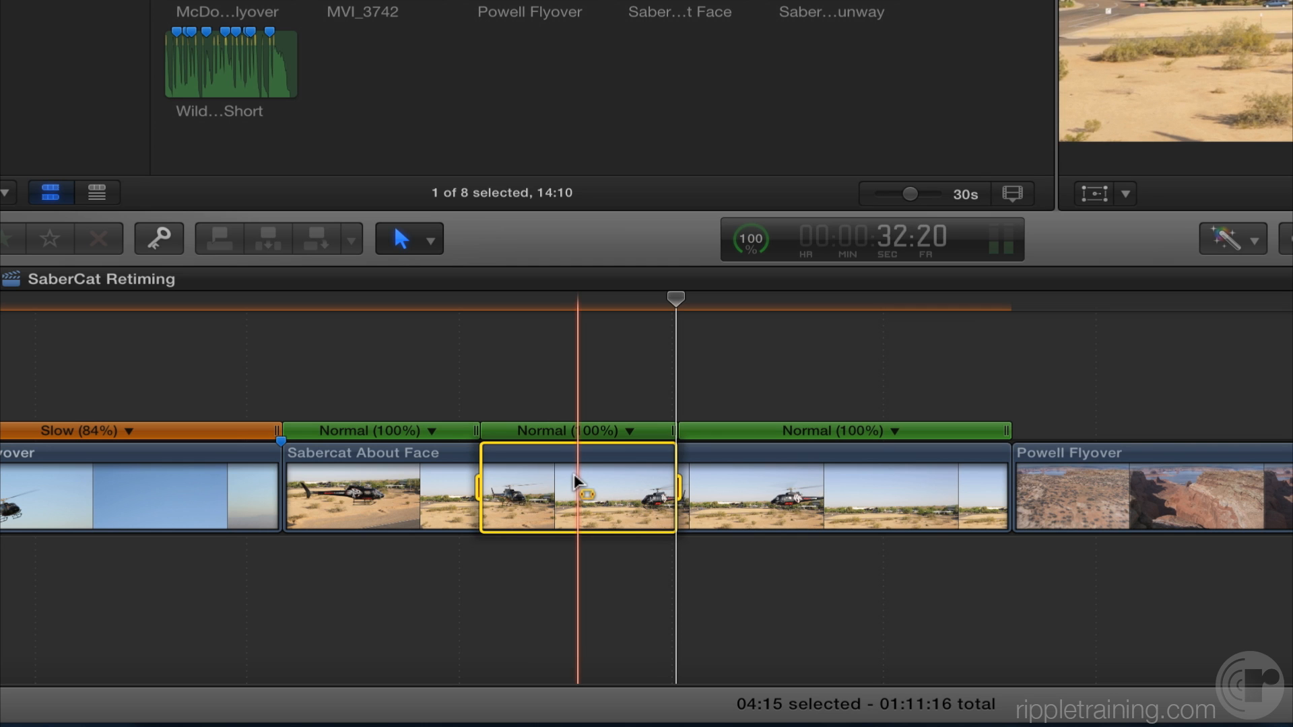
pyautogui.click(464, 428)
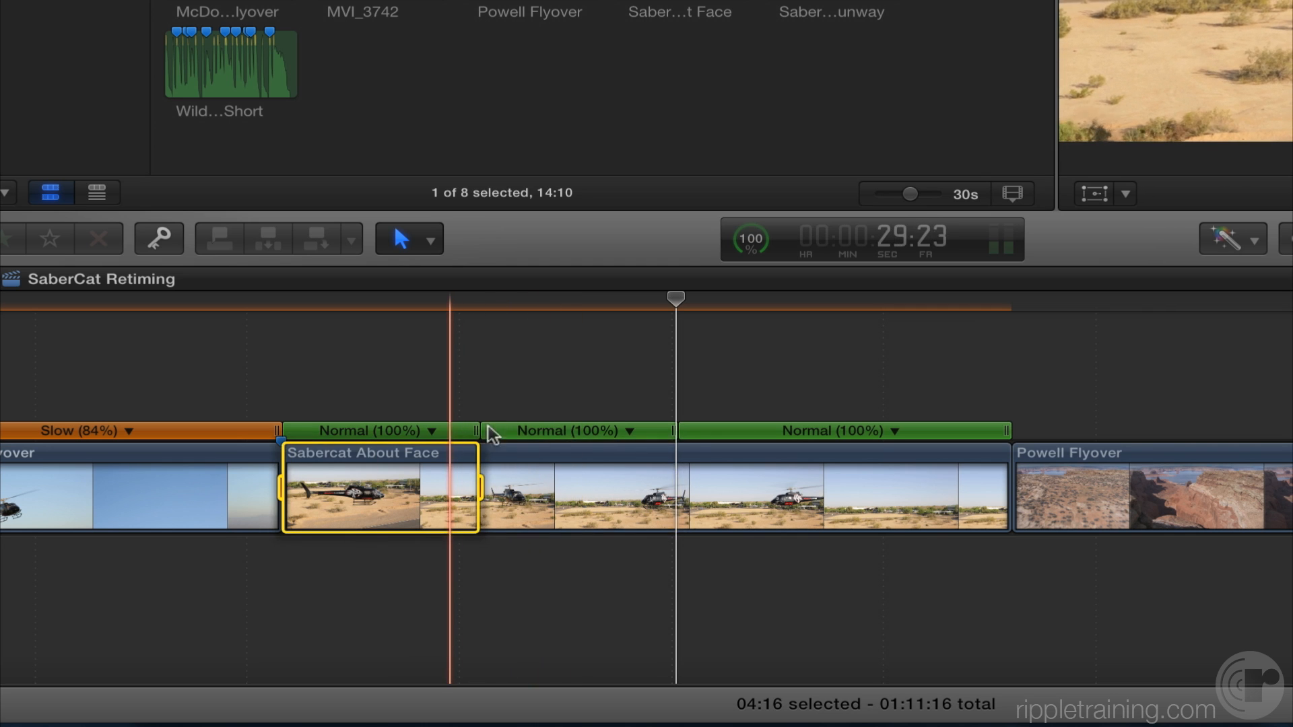
# Retime the middle speed segment of the first Sabercat About Face clip to Fast 8x
pyautogui.click(660, 431)
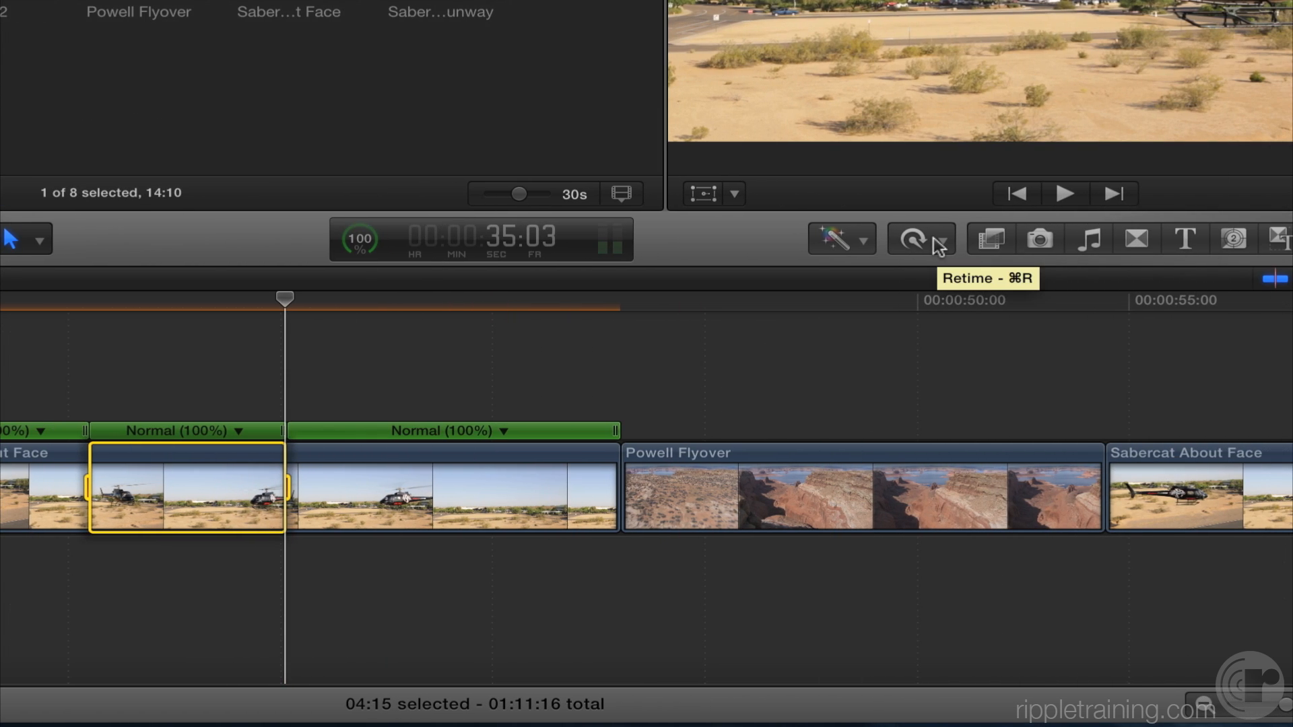
pyautogui.click(935, 241)
pyautogui.moveTo(942, 294)
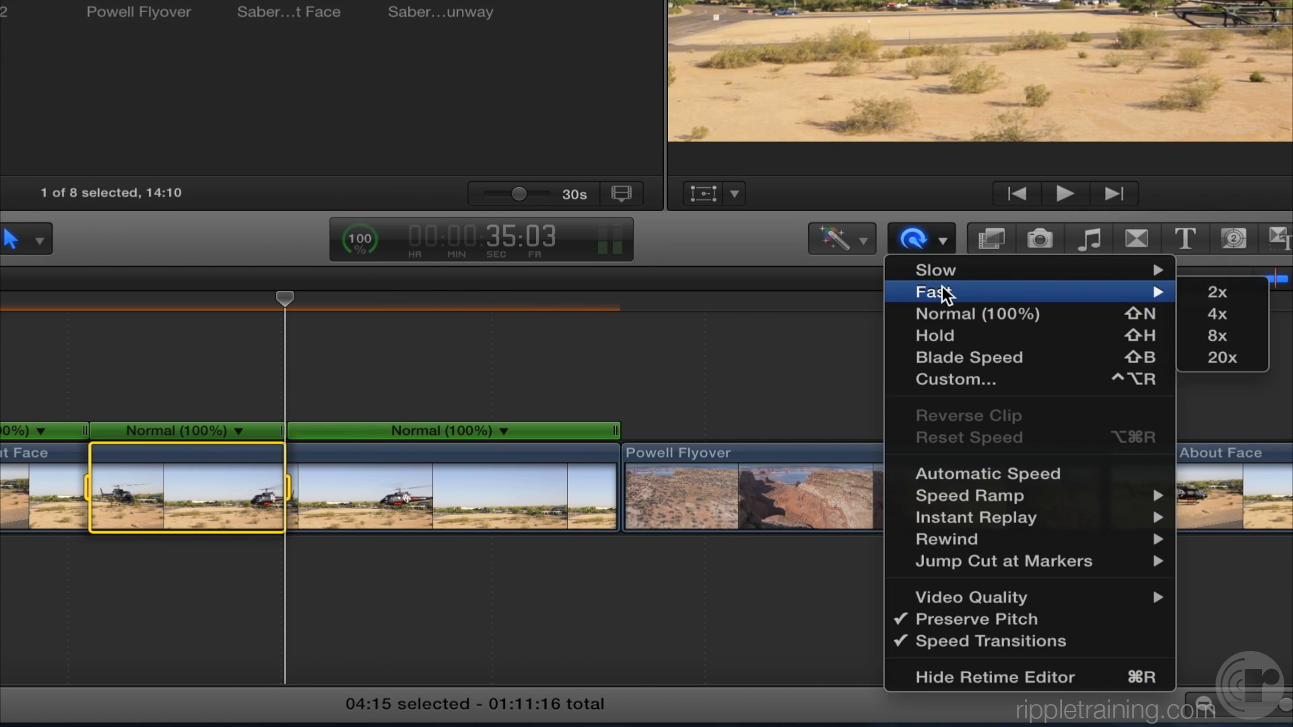
pyautogui.click(1186, 336)
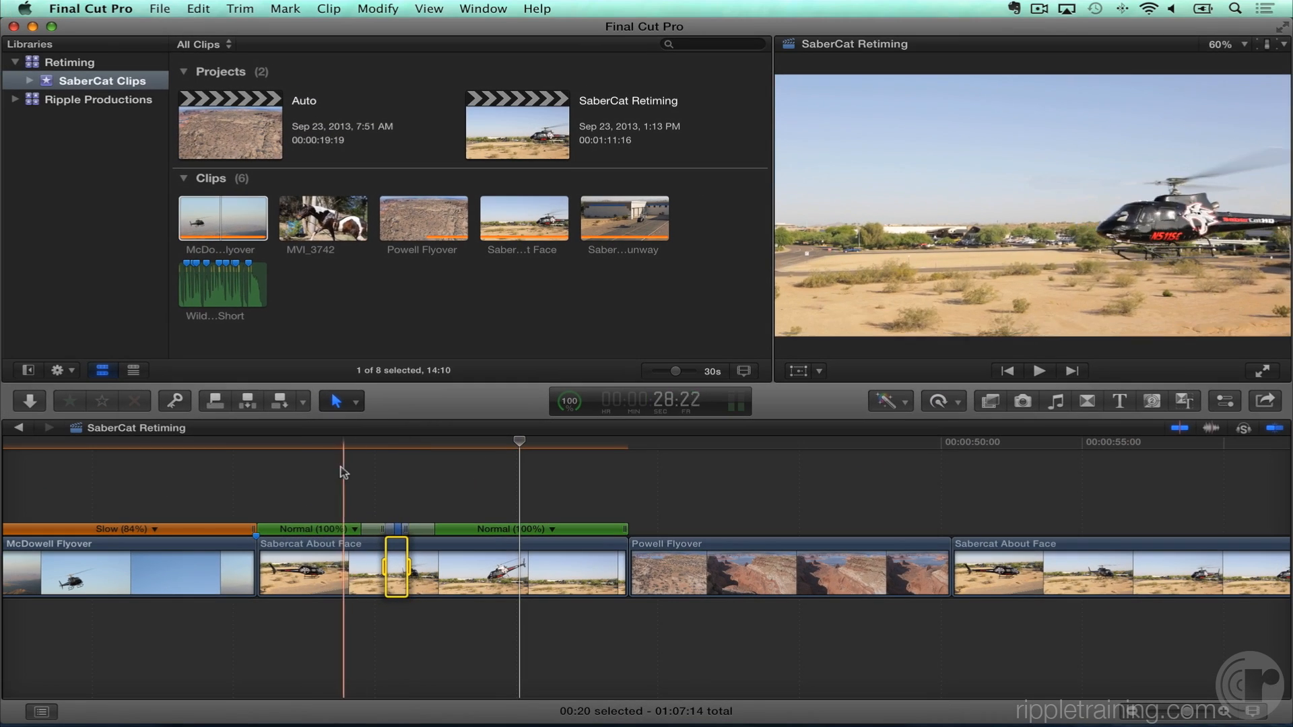
# Deselect the segment and play the retimed Sabercat About Face clip through the sped-up turn
pyautogui.click(191, 428)
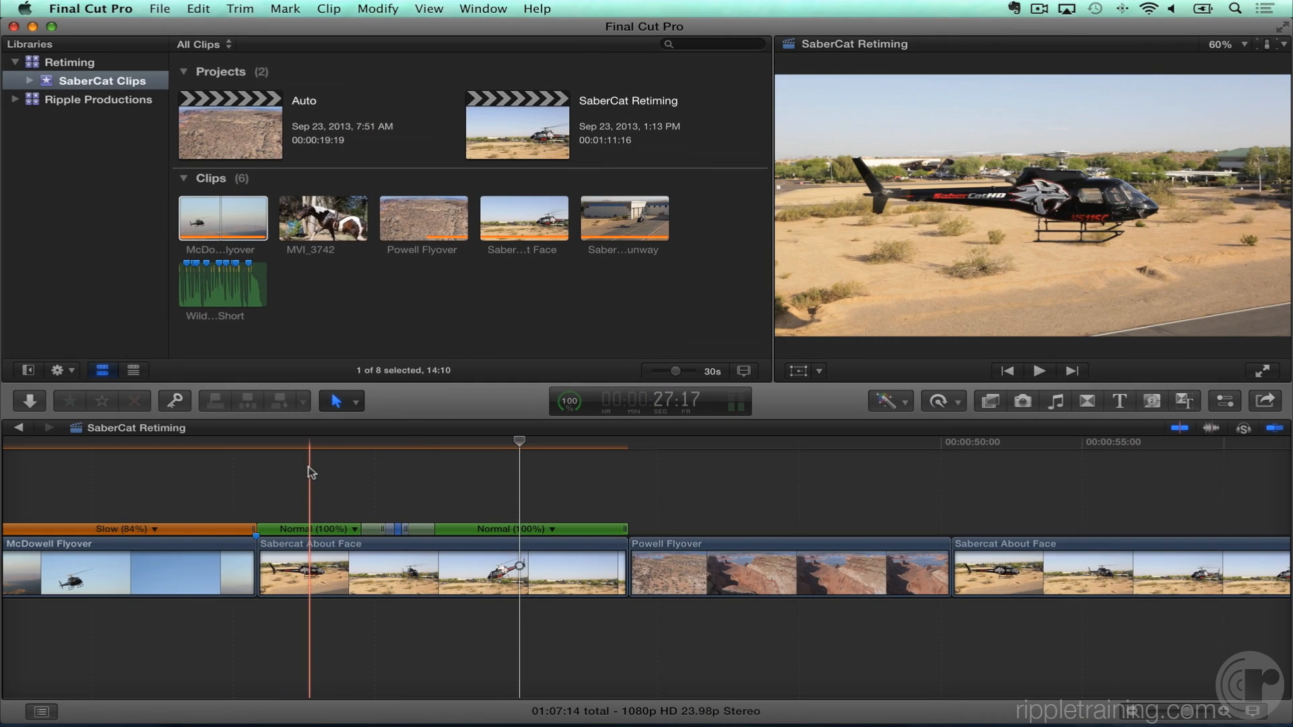
pyautogui.press('space')
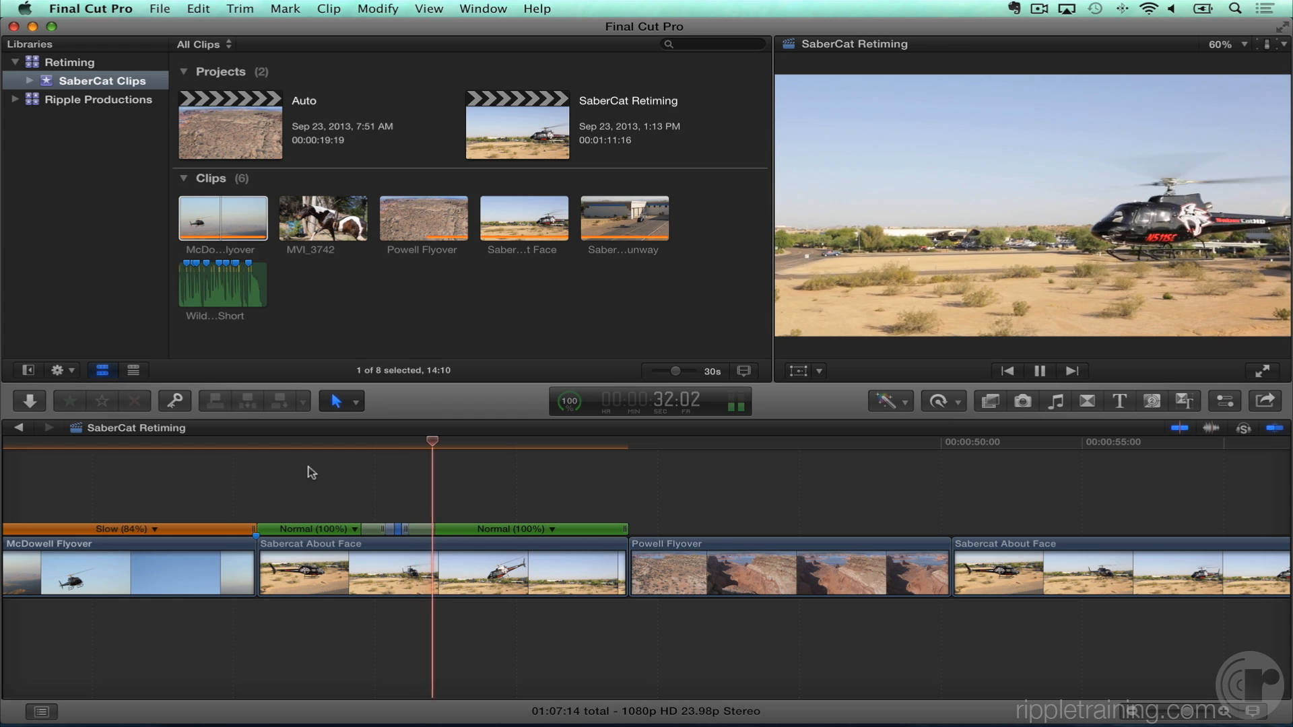
pyautogui.press('space')
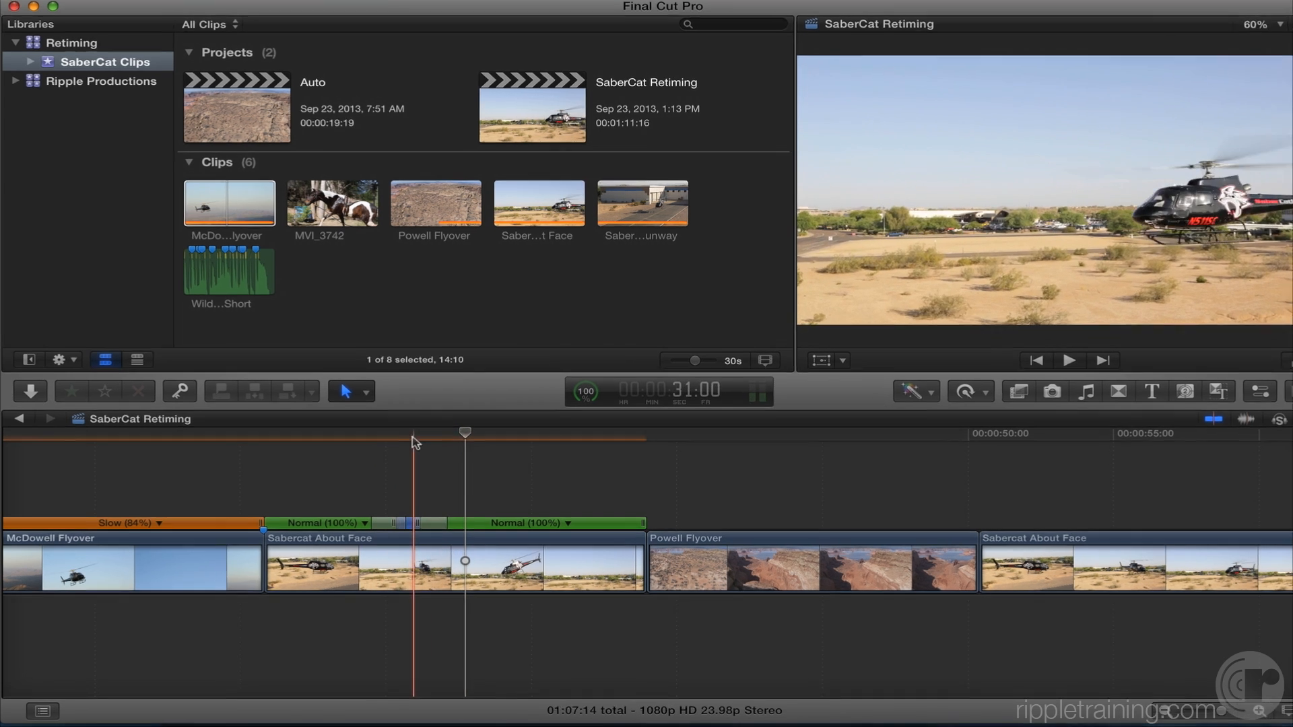
# Examine the speed transitions on both sides of the 800% segment in the Sabercat About Face clip
pyautogui.click(401, 444)
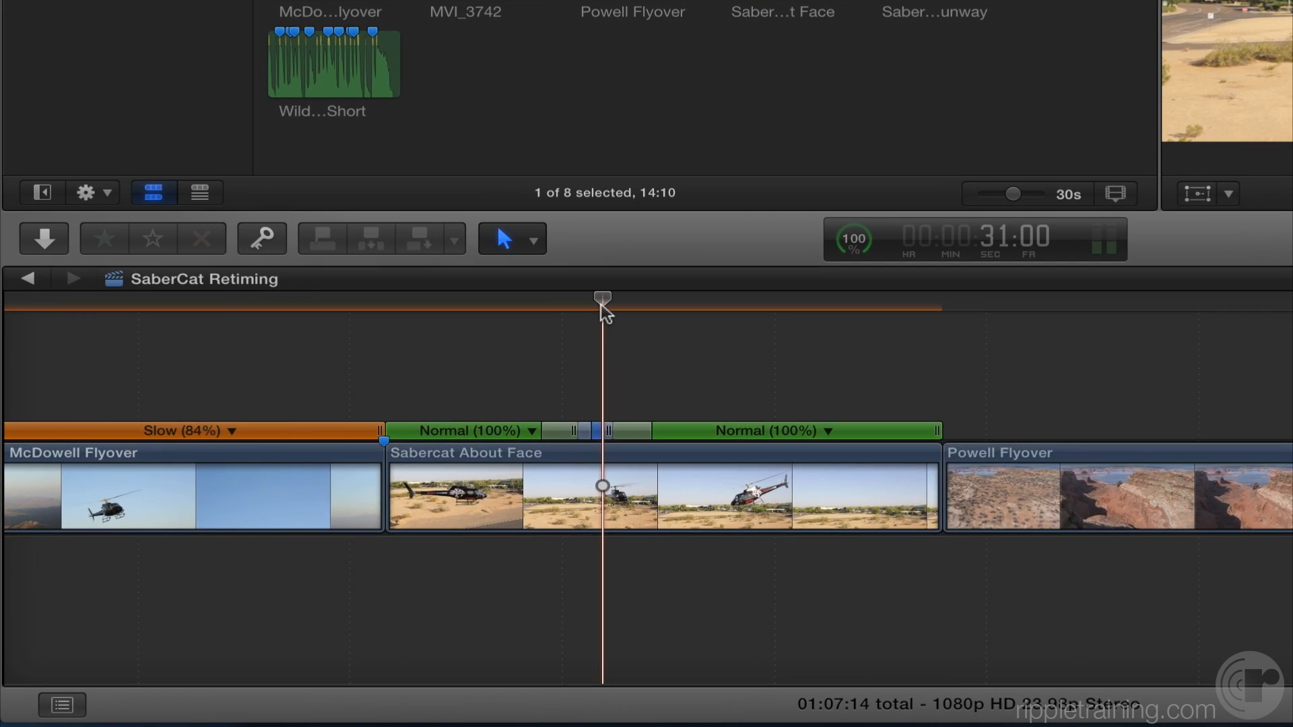
pyautogui.press('super+equal')
pyautogui.press('super+equal')
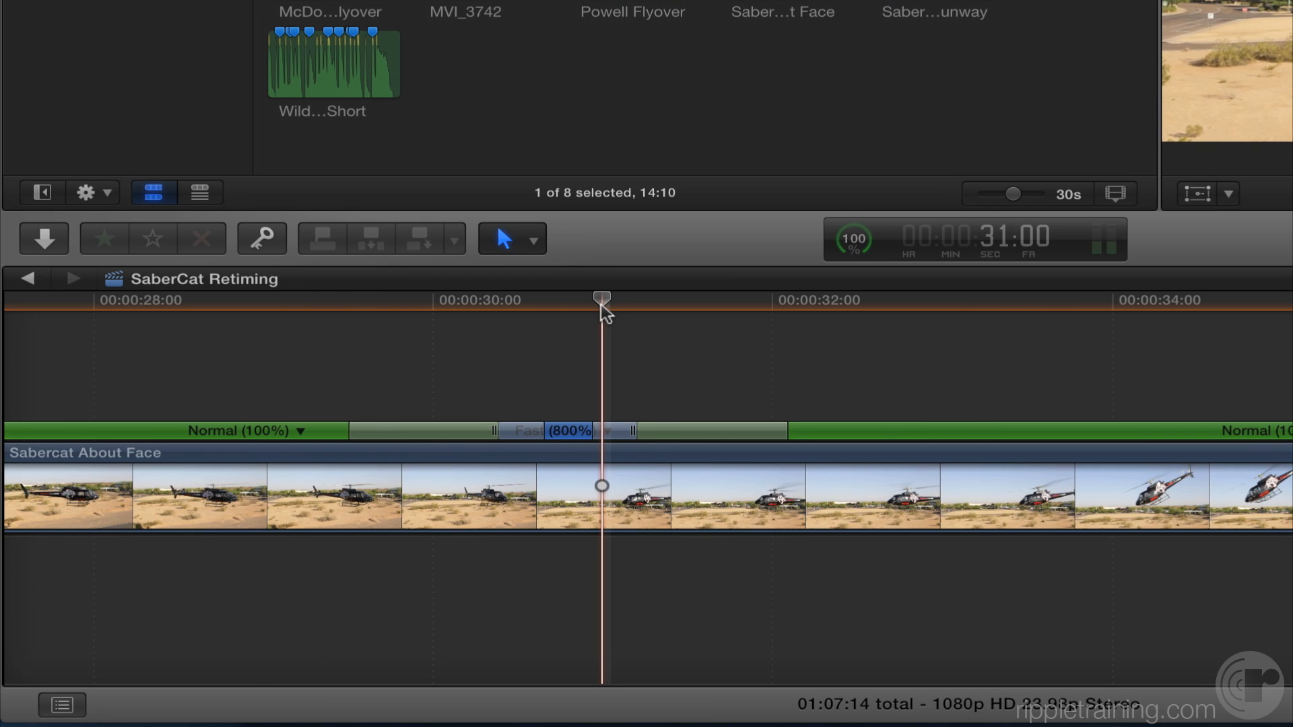
pyautogui.press('super+equal')
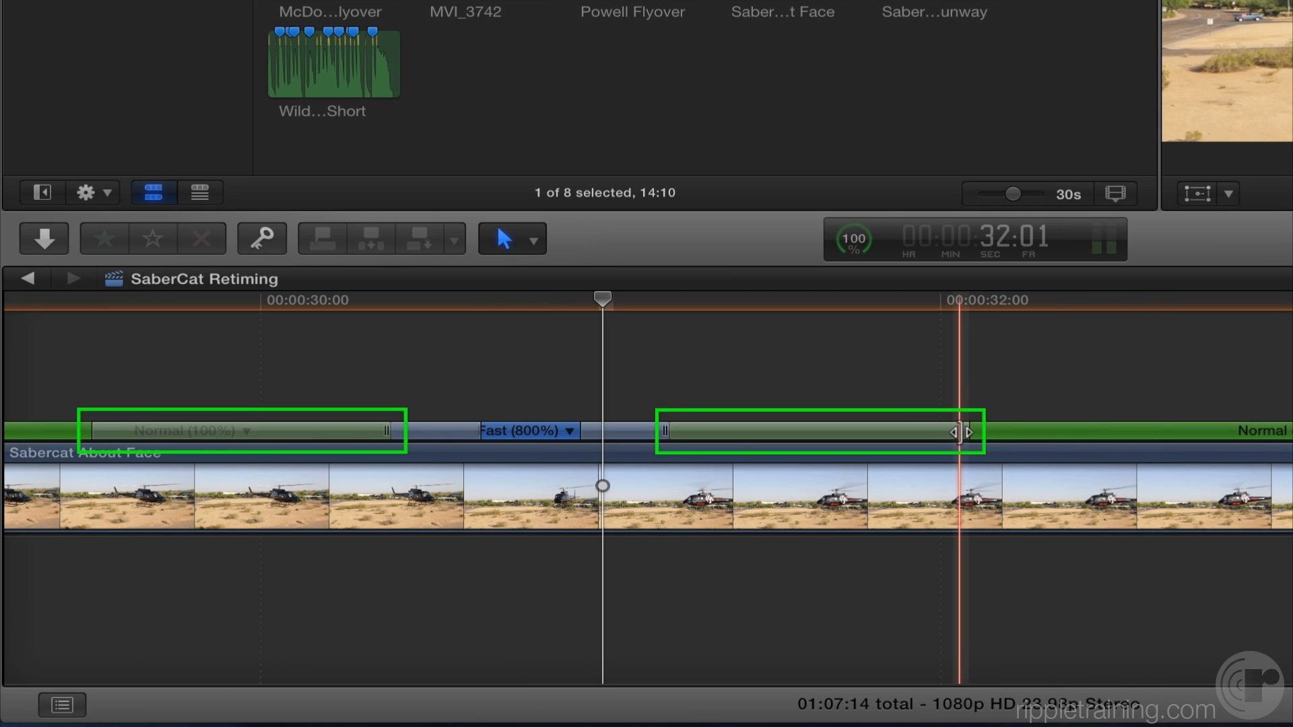
pyautogui.hscroll(-1, 959, 432)
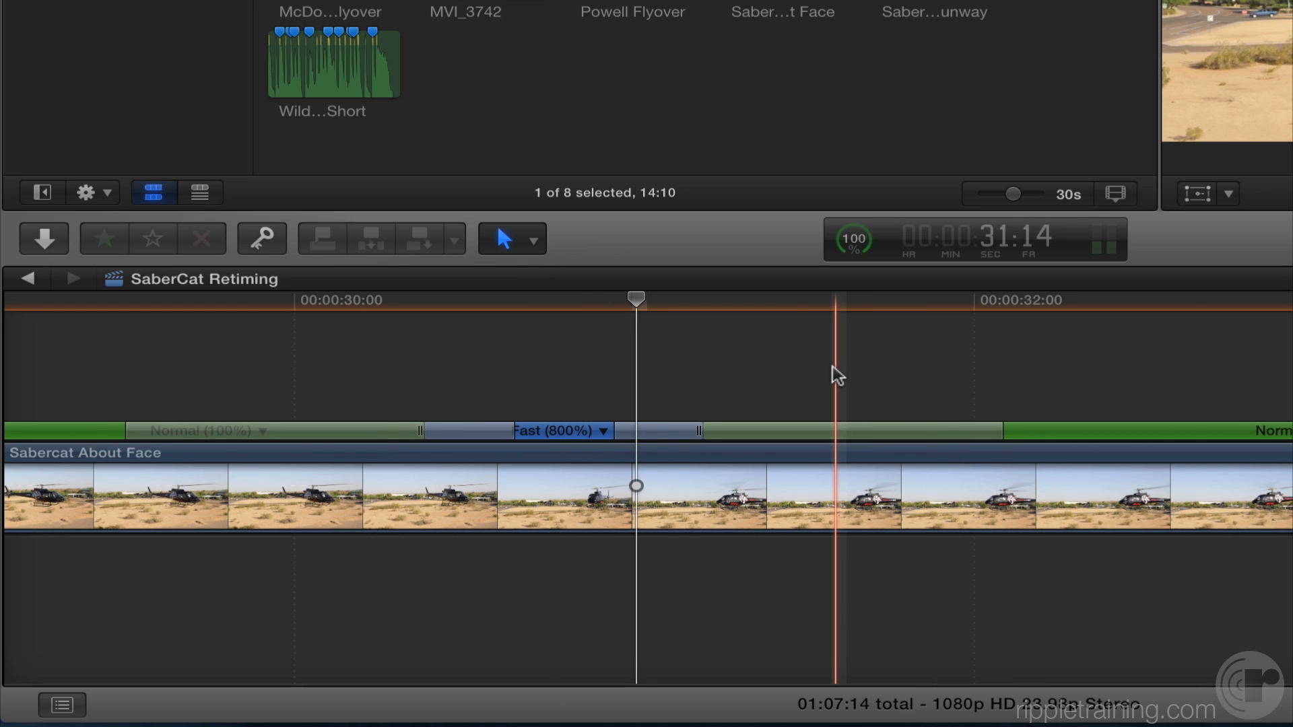
pyautogui.press('super+equal')
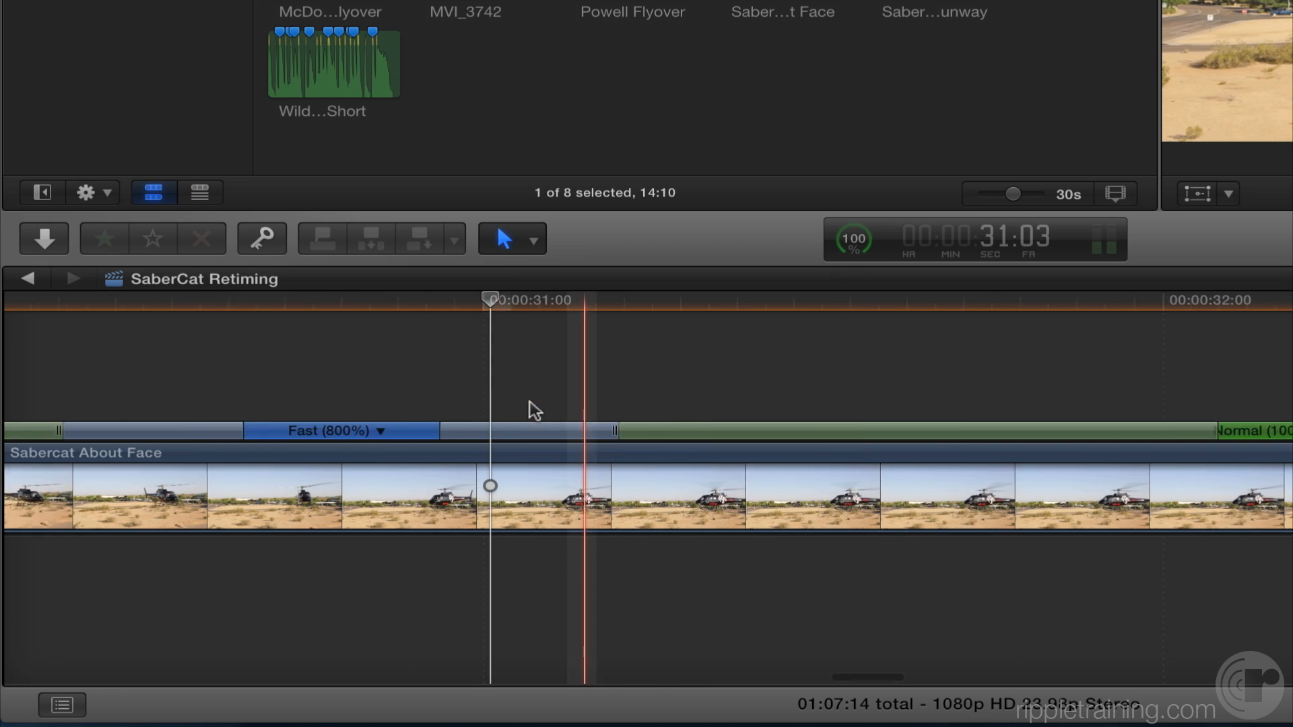
pyautogui.hscroll(-5, 534, 408)
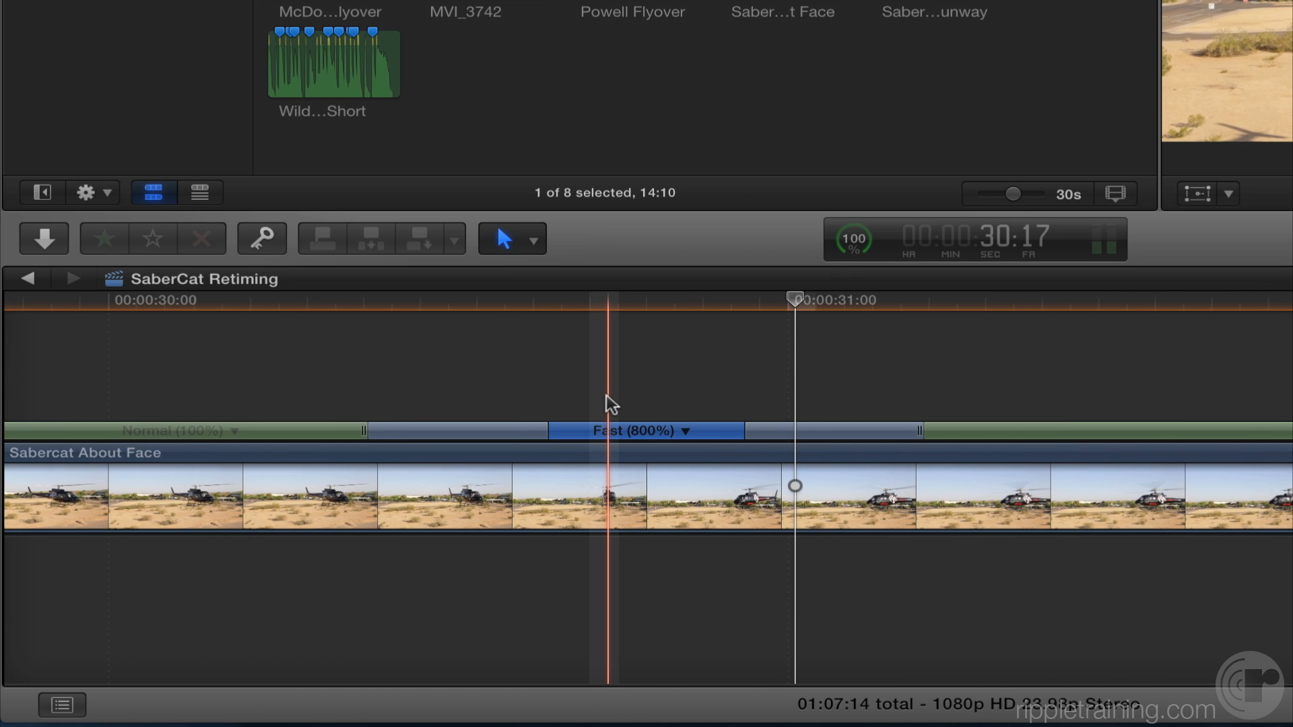
# Set the 800% segment's custom speed rate to 1000% with Ripple off
pyautogui.click(713, 428)
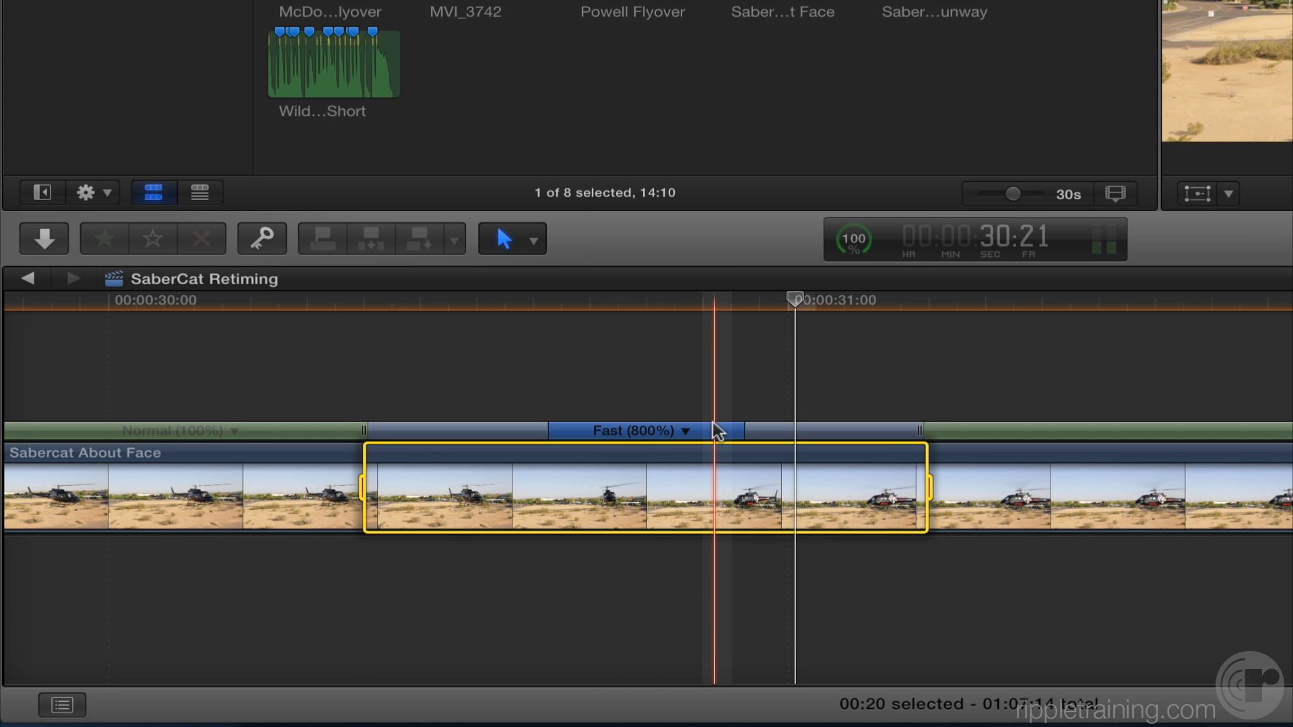
pyautogui.hotkey('ctrl', 'alt', 'r')
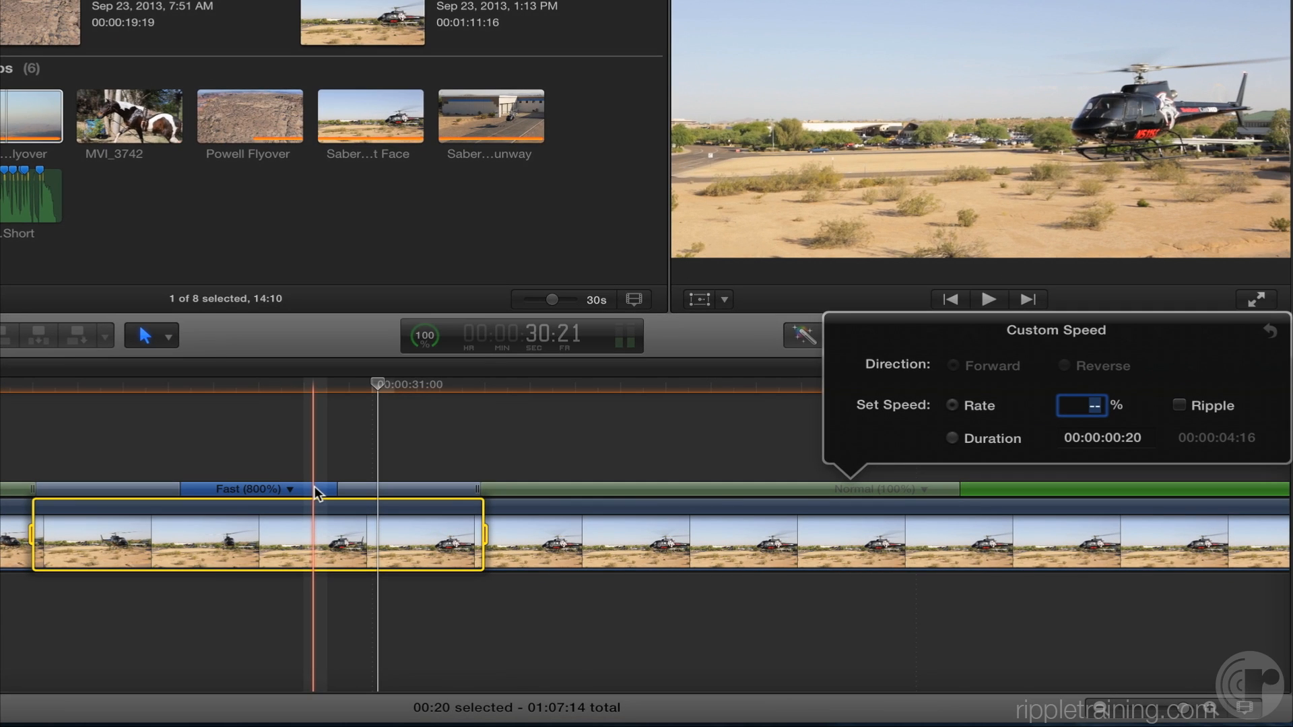
pyautogui.write('1000')
pyautogui.press('Return')
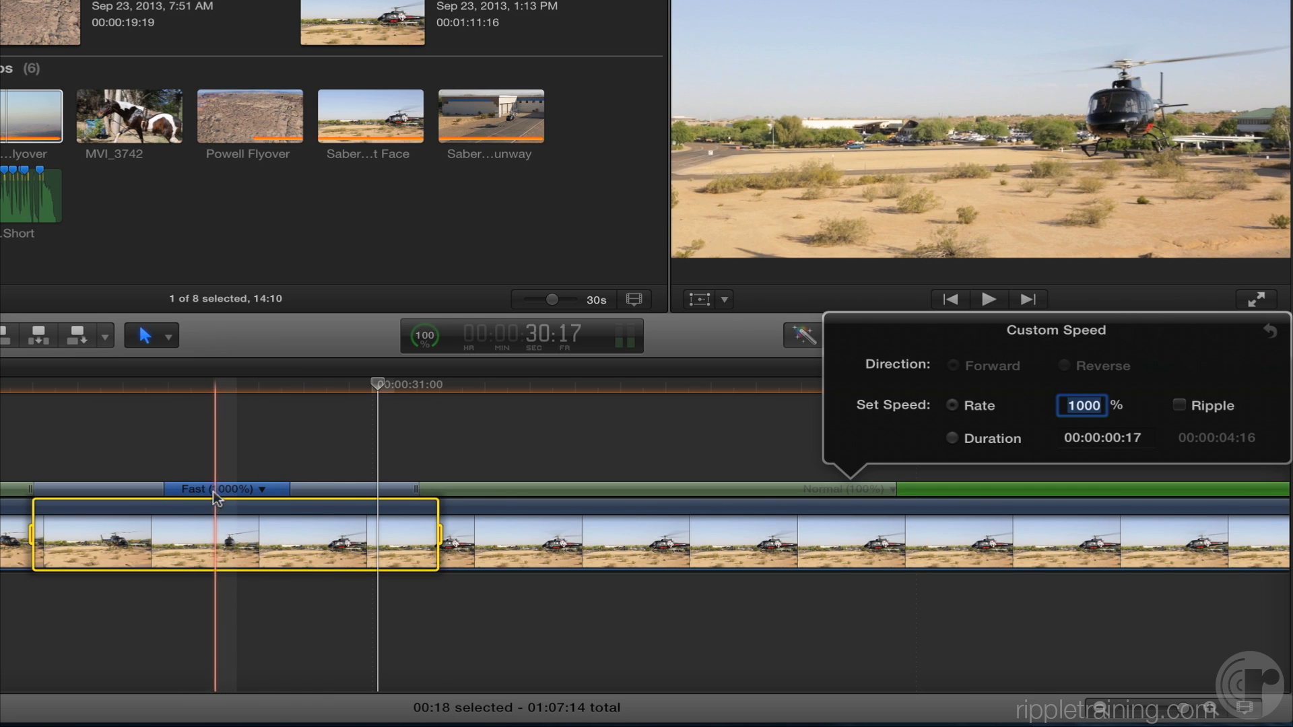
pyautogui.press('Escape')
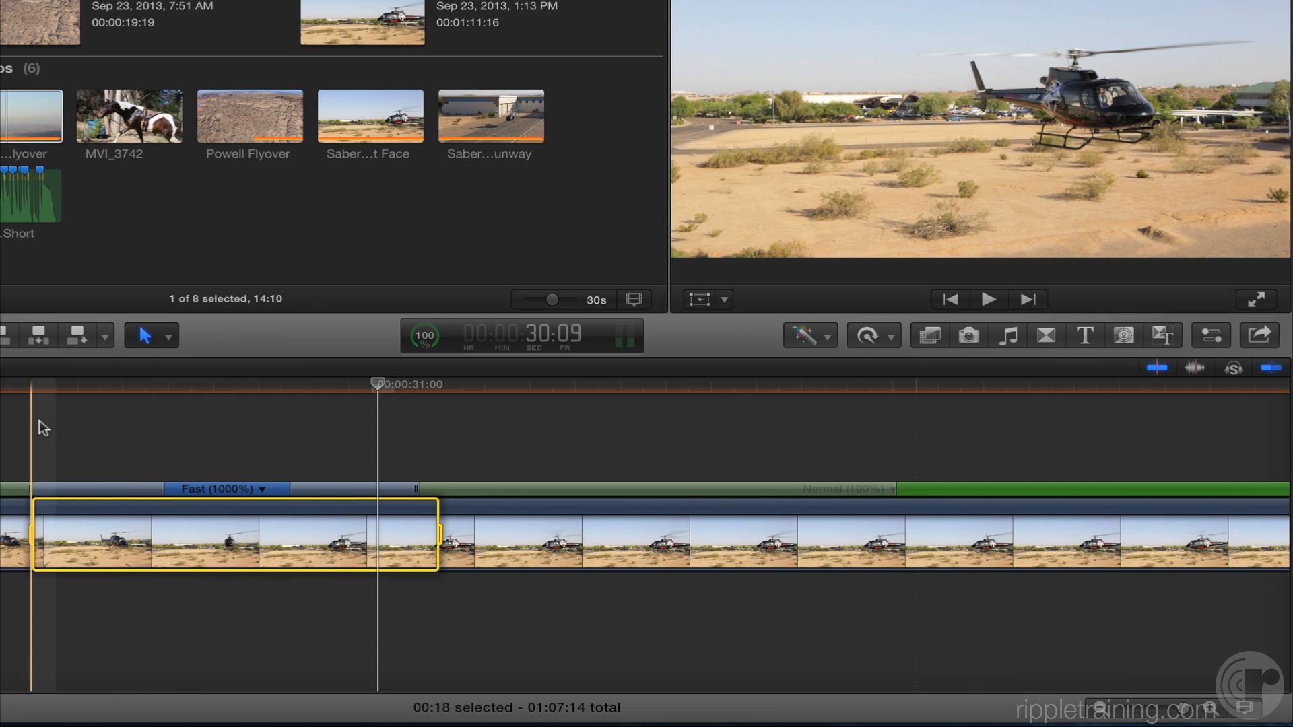
# Play the Sabercat About Face clip through the 1000% segment twice, starting at about 28:07 and 29:07
pyautogui.press('super+minus')
pyautogui.press('super+minus')
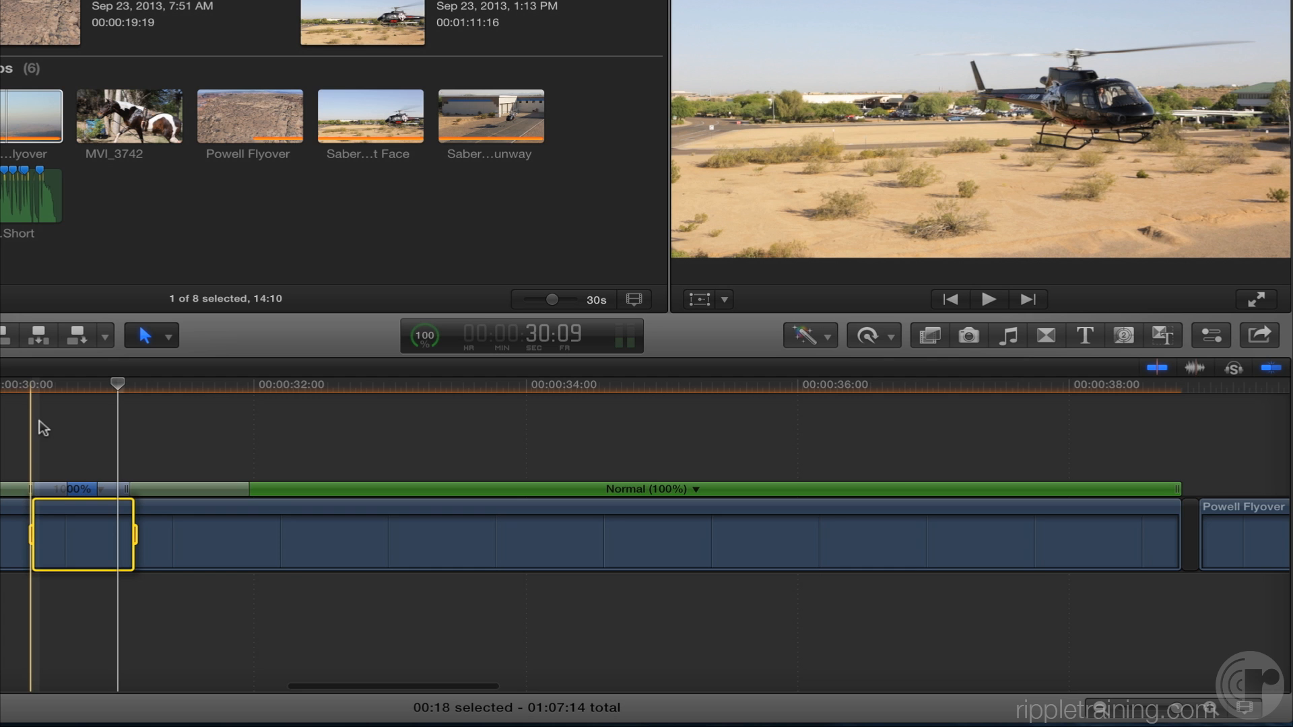
pyautogui.hscroll(-5, 48, 424)
pyautogui.click(76, 413)
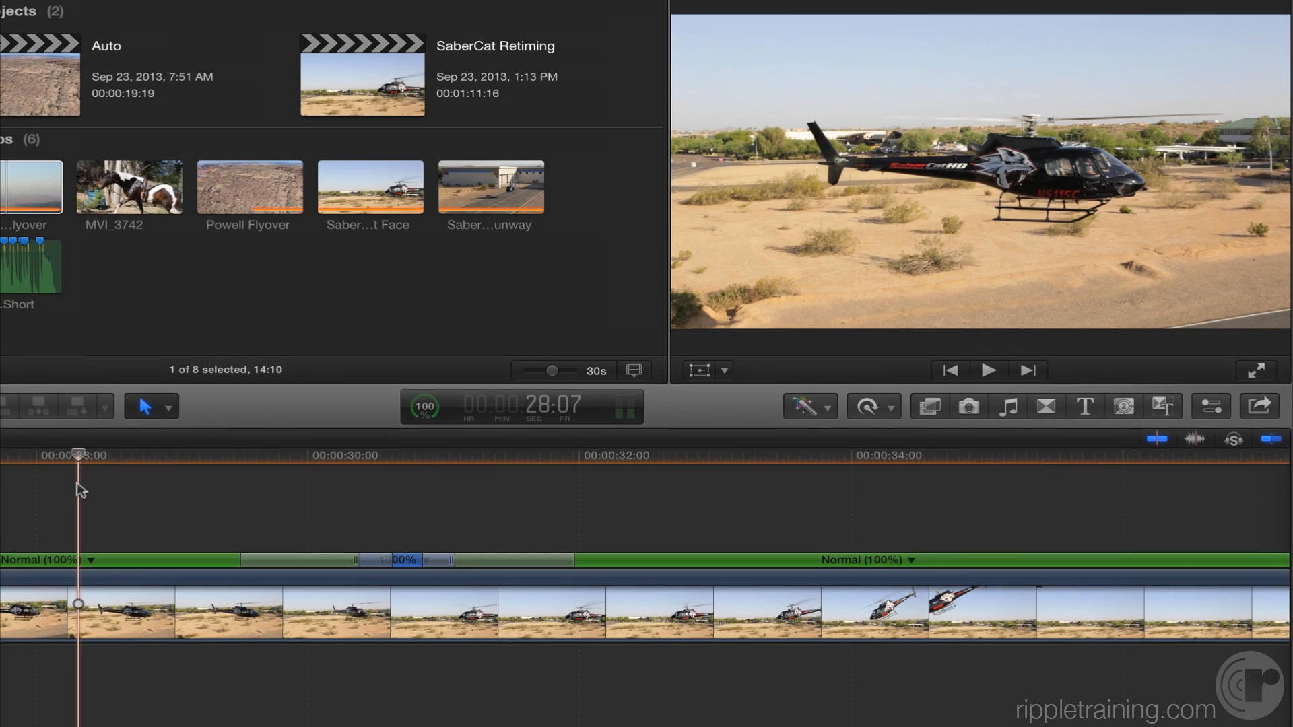
pyautogui.press('space')
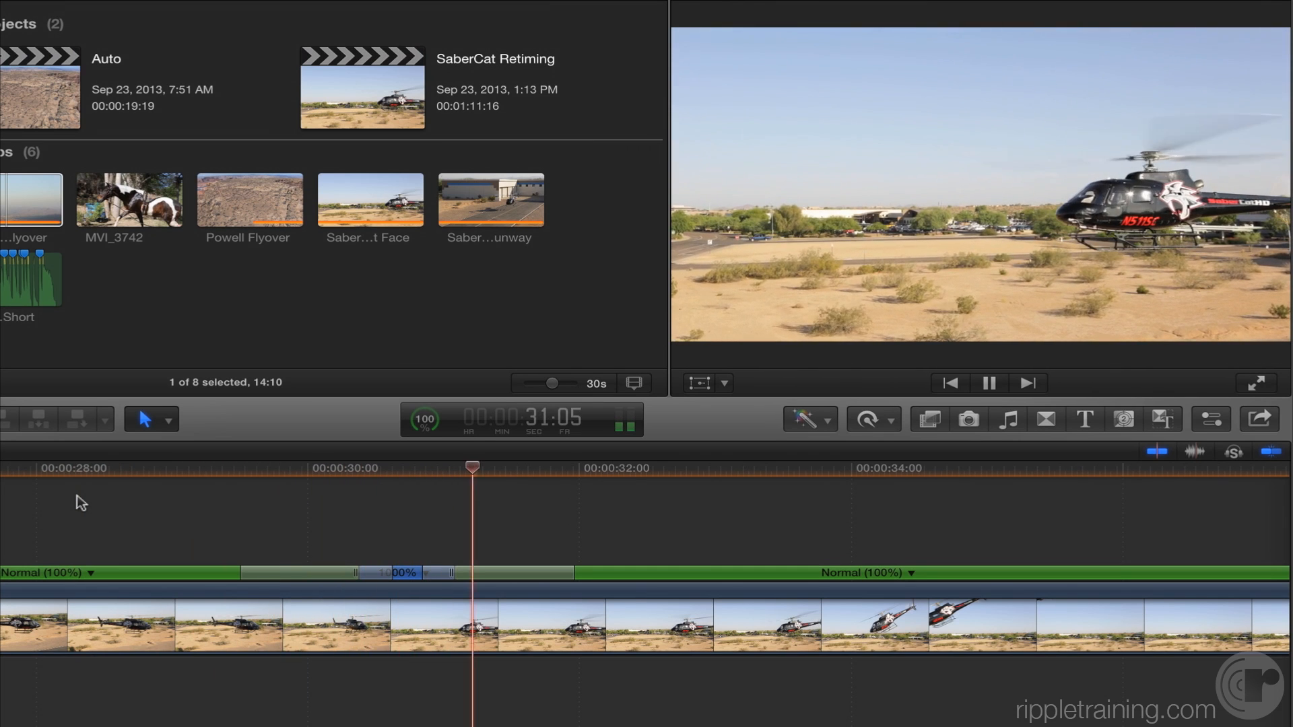
pyautogui.press('space')
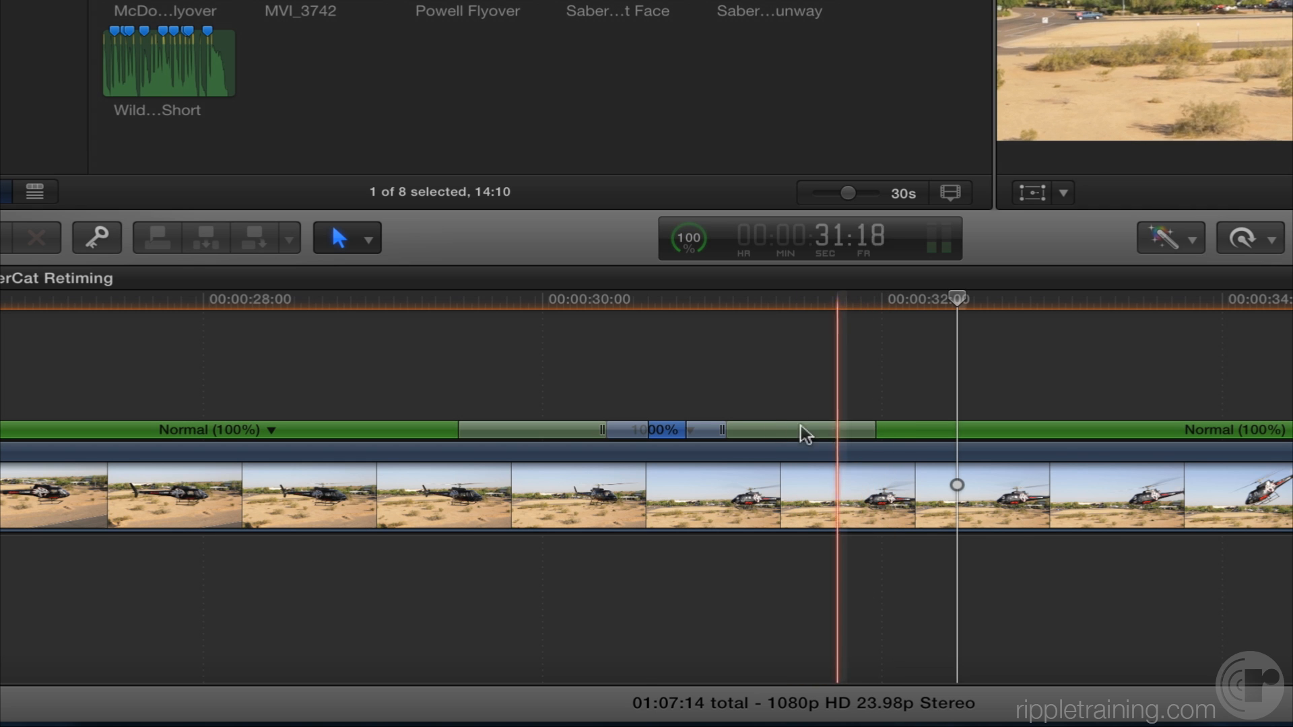
pyautogui.click(424, 373)
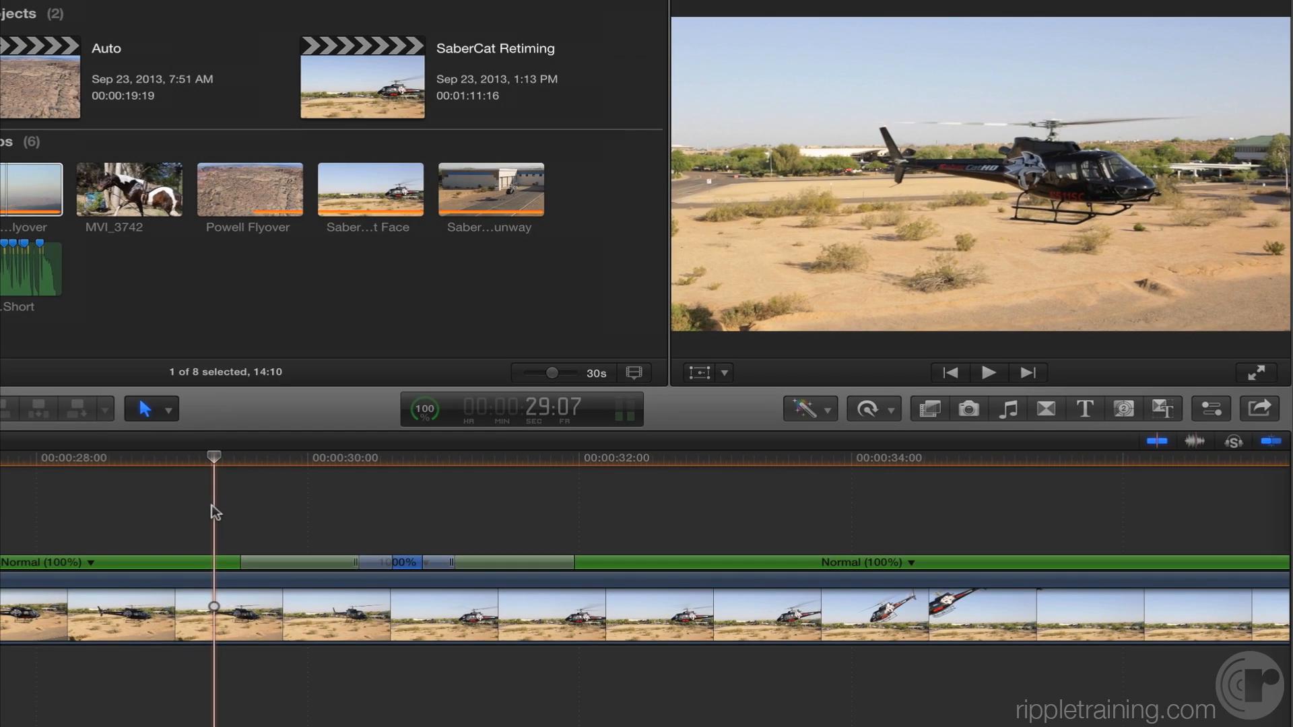
pyautogui.press('space')
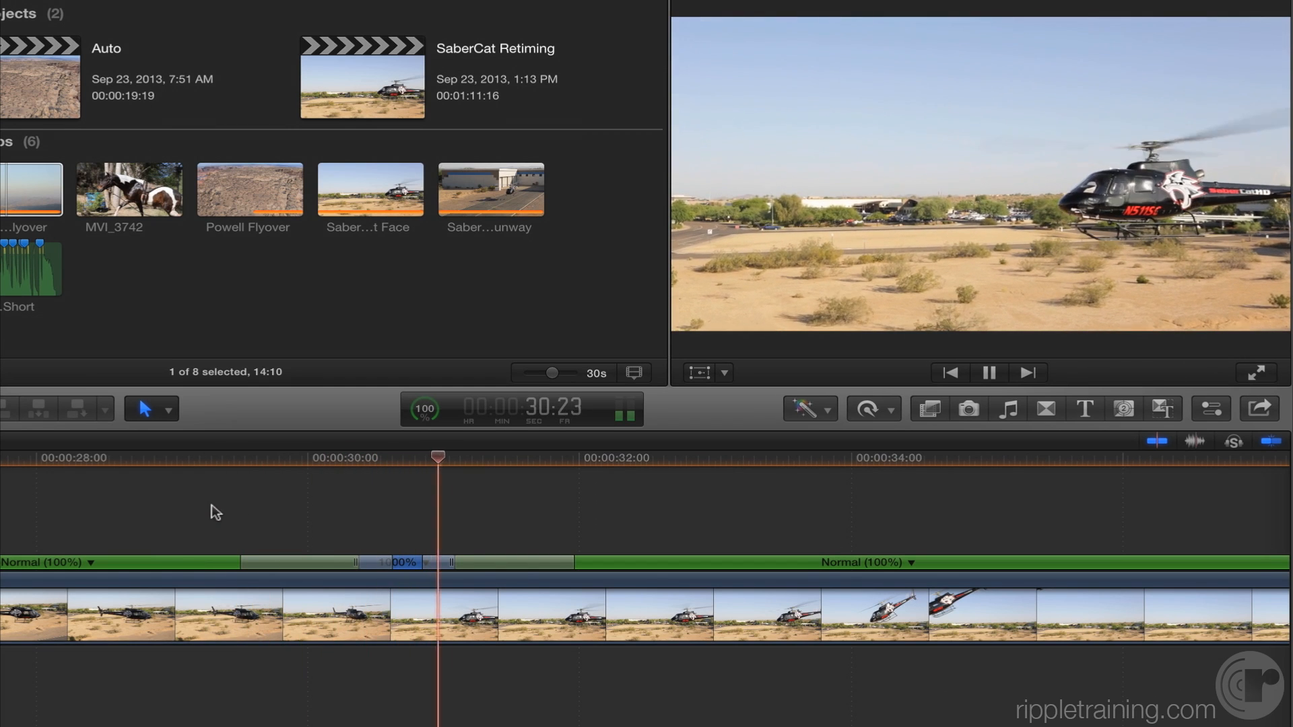
pyautogui.press('space')
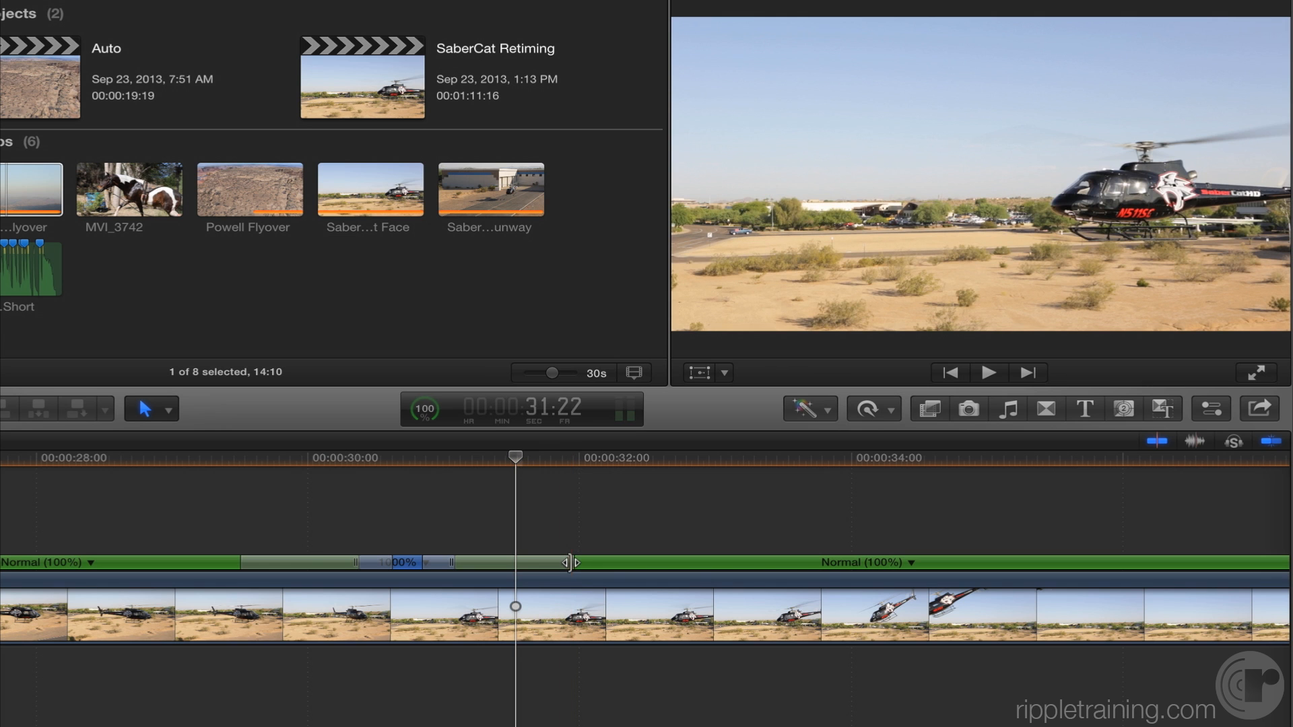
# Shorten the speed transitions on both sides of the 1000% segment so they hug the segment, and play the result
pyautogui.moveTo(556, 562); pyautogui.dragTo(566, 562)
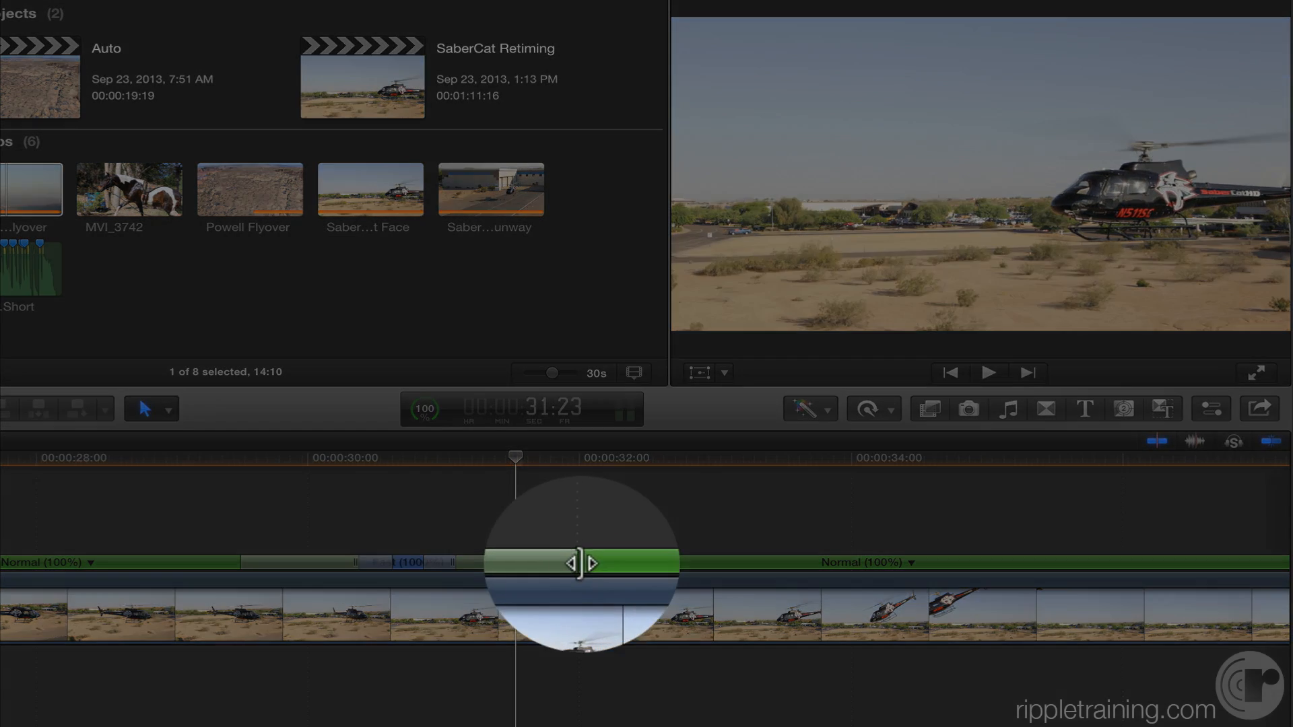
pyautogui.moveTo(581, 563); pyautogui.dragTo(471, 561)
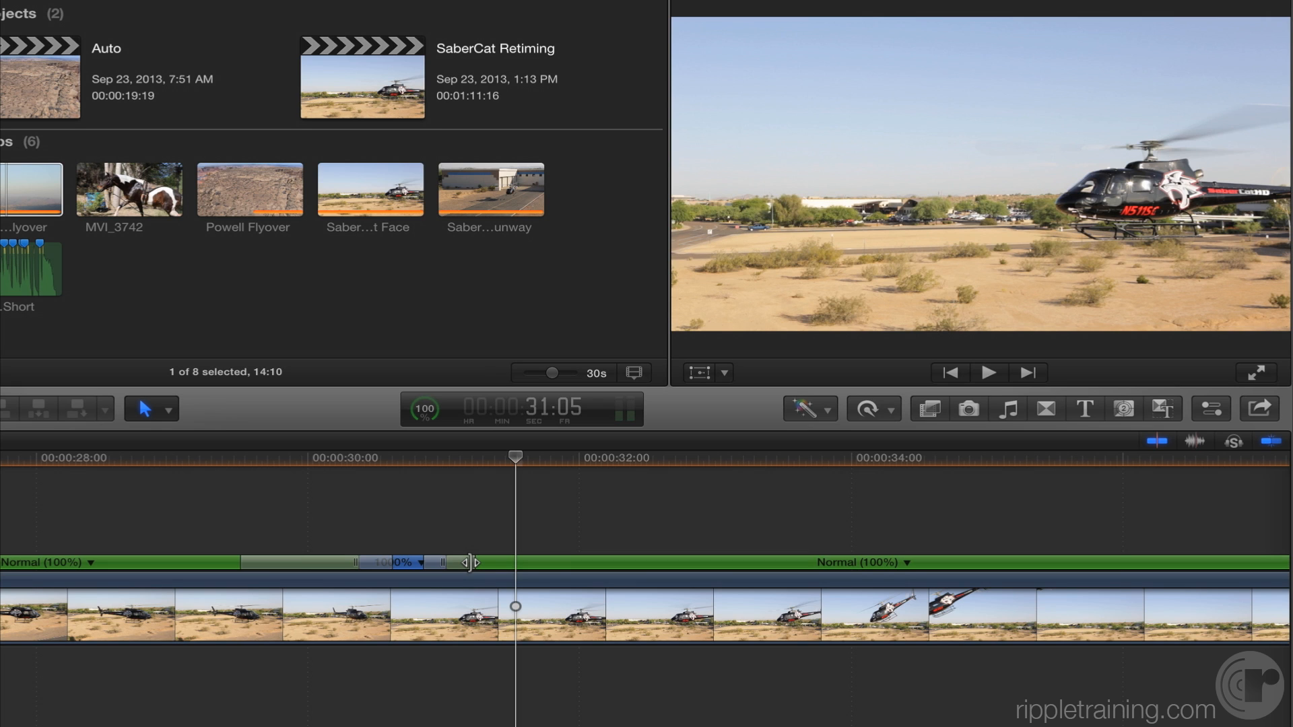
pyautogui.moveTo(465, 562); pyautogui.dragTo(471, 563)
pyautogui.moveTo(470, 562); pyautogui.dragTo(793, 568)
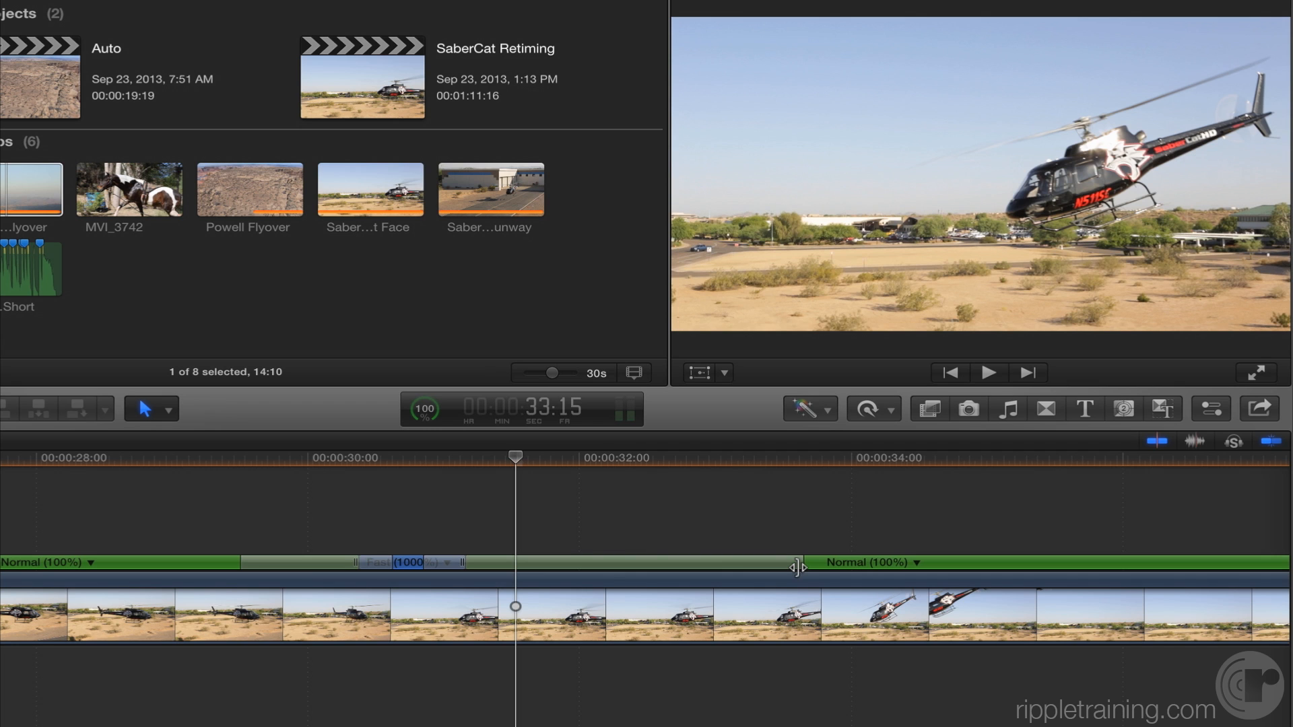
pyautogui.moveTo(782, 567); pyautogui.dragTo(458, 564)
pyautogui.moveTo(248, 564); pyautogui.dragTo(337, 561)
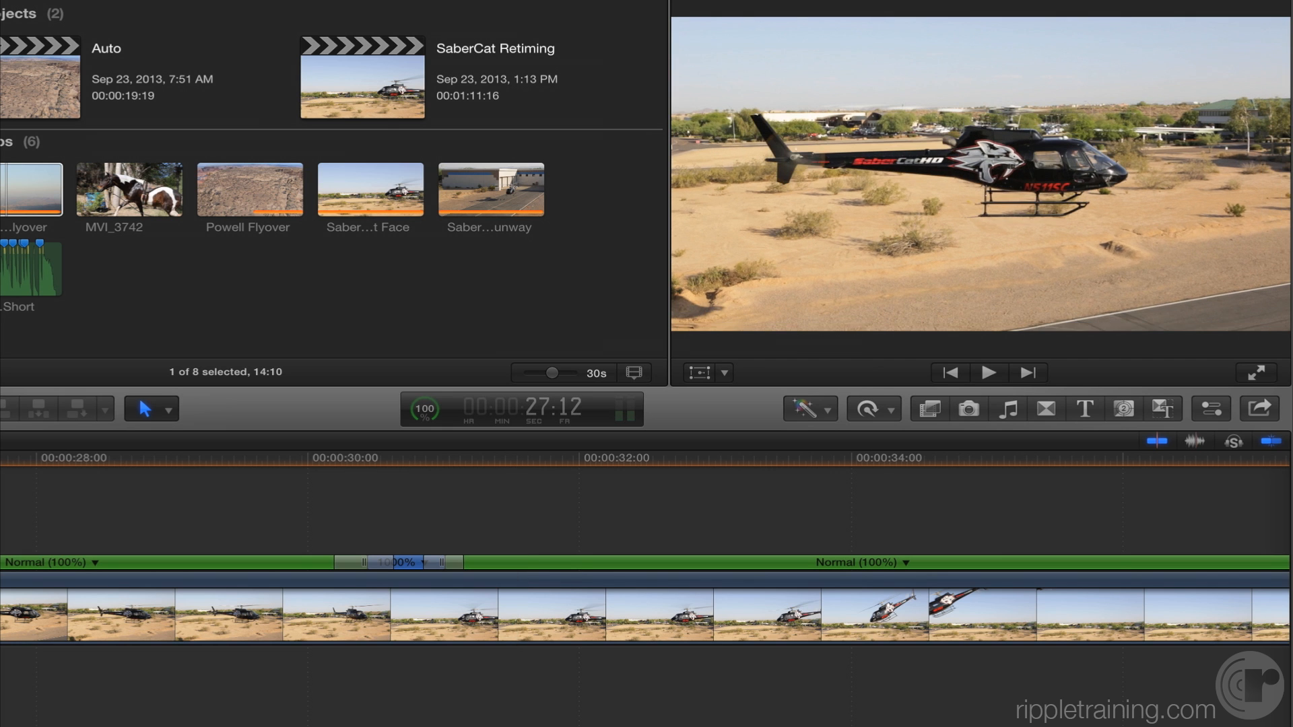
pyautogui.press('space')
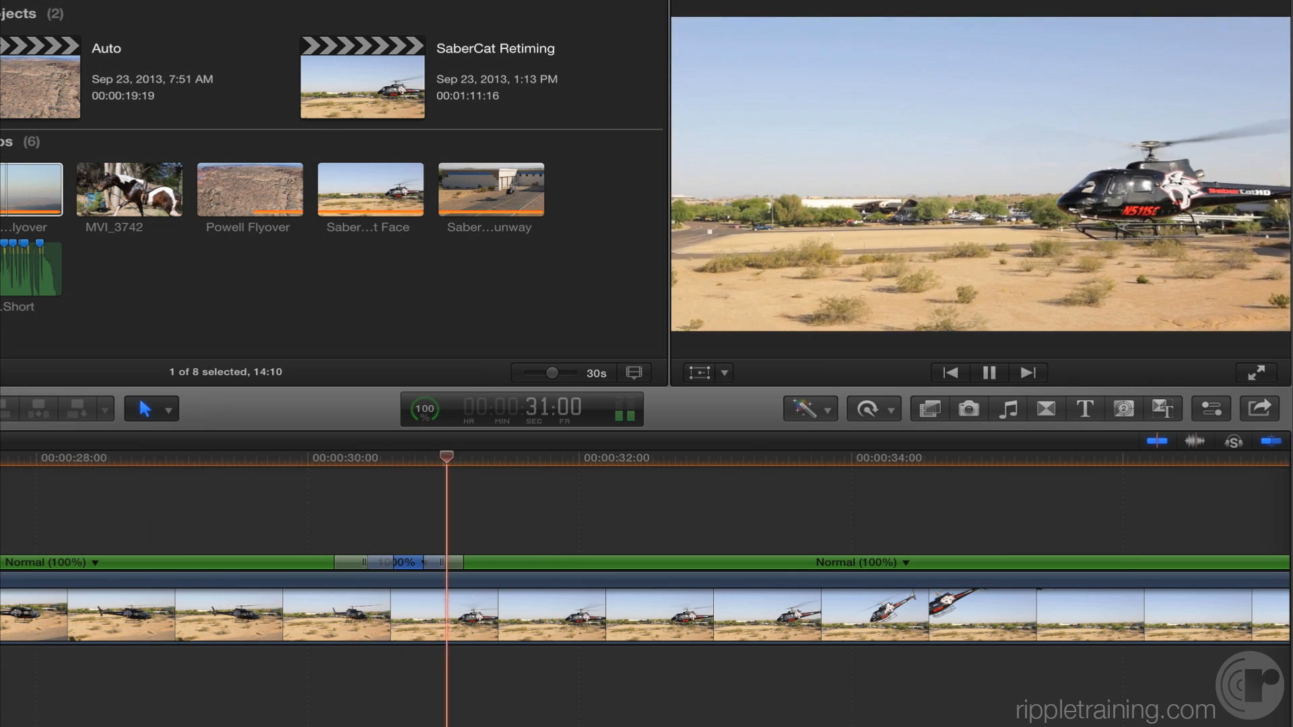
pyautogui.press('space')
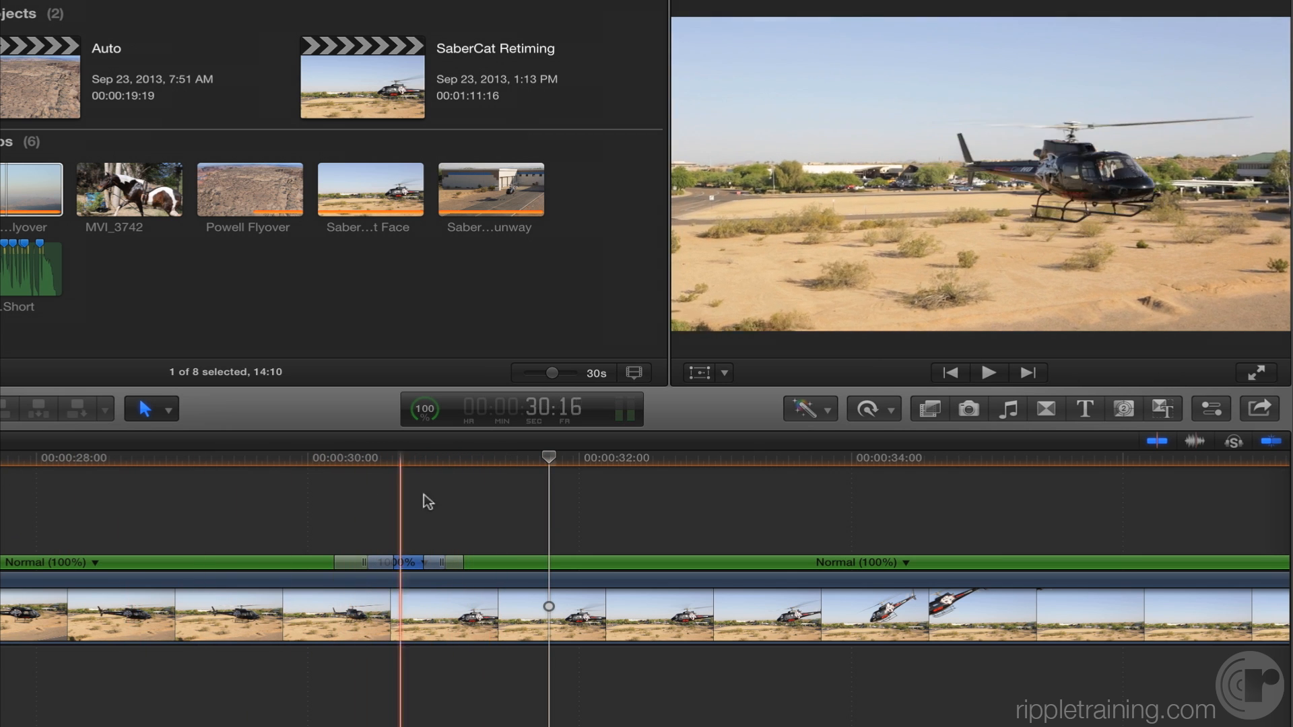
# Lengthen both speed transitions around the 1000% segment, ending the second at about 32:10 and starting the first at about 28:15
pyautogui.click(448, 514)
pyautogui.moveTo(463, 563); pyautogui.dragTo(636, 563)
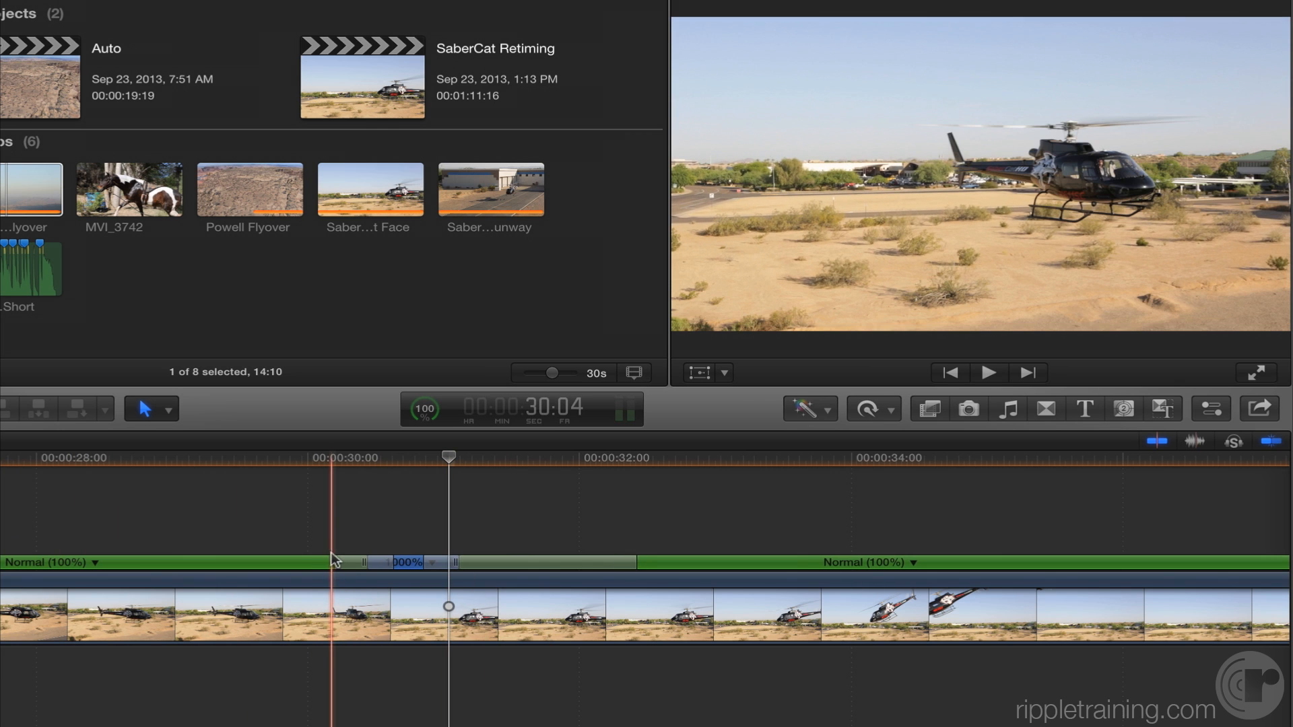
pyautogui.moveTo(344, 559); pyautogui.dragTo(128, 559)
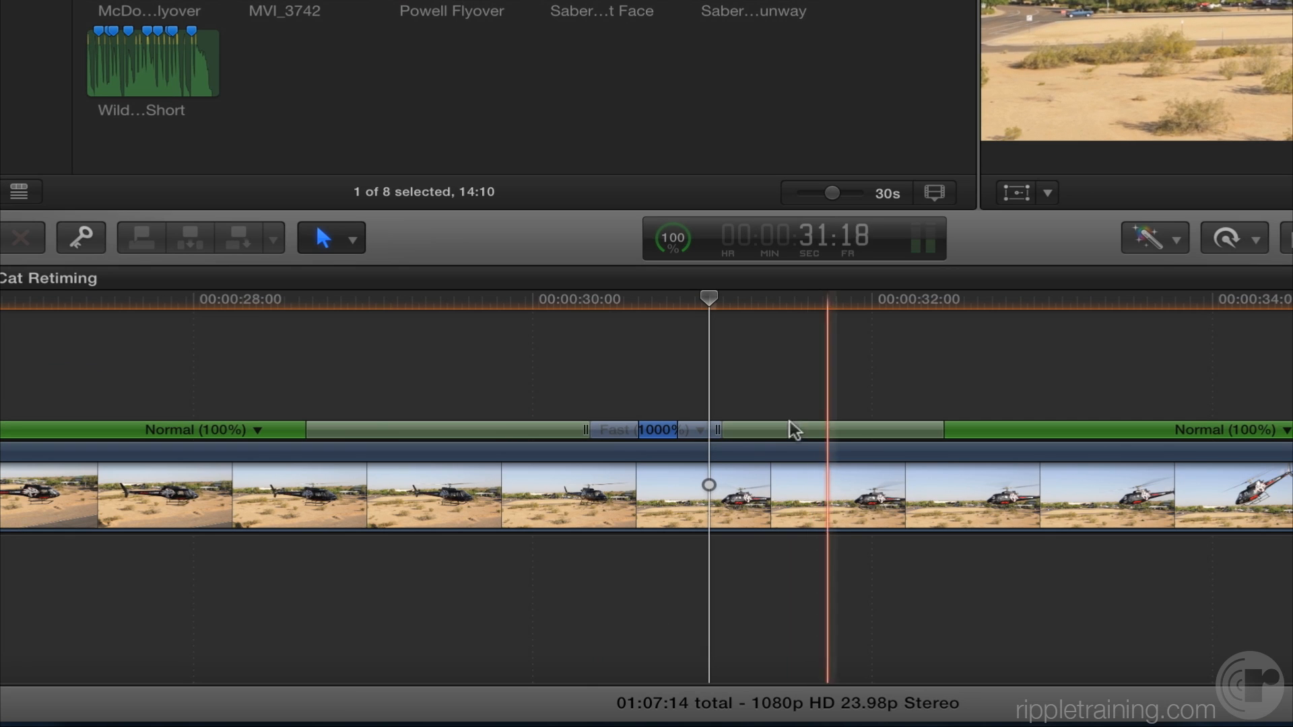
# Turn off the speed transition after the 1000% segment and turn it back on
pyautogui.doubleClick(819, 427)
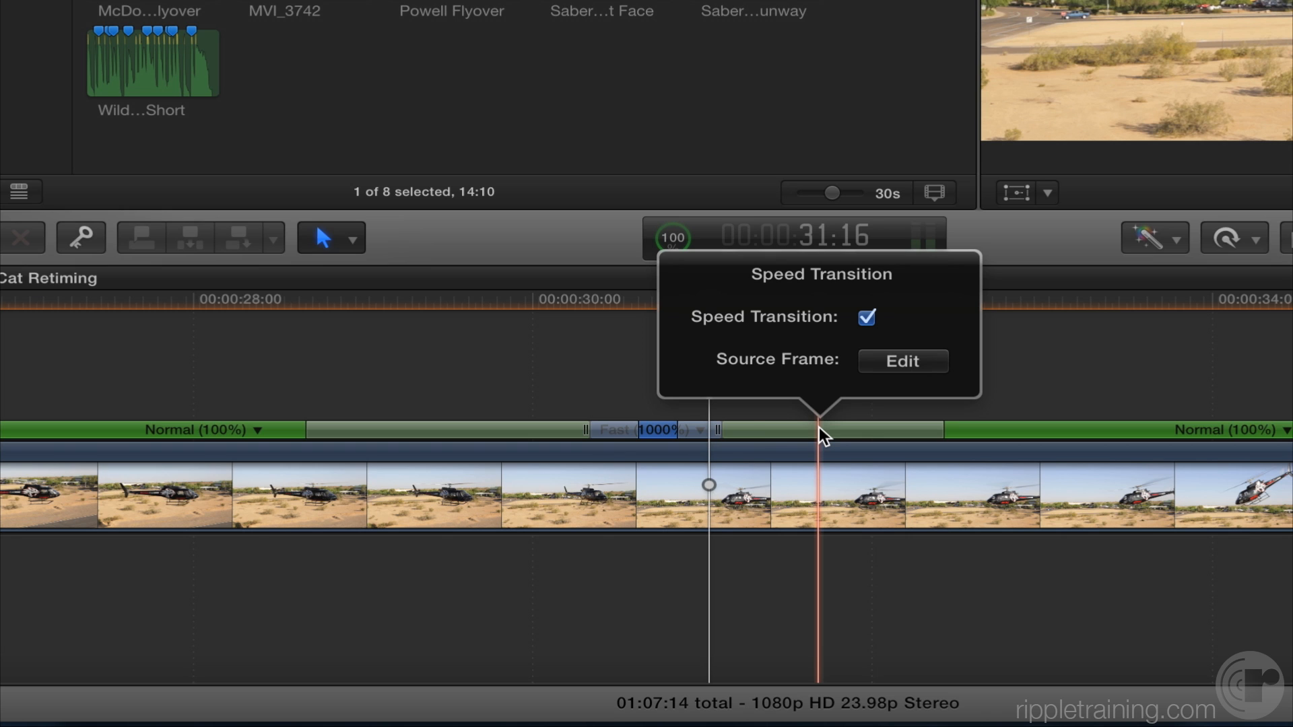
pyautogui.click(867, 318)
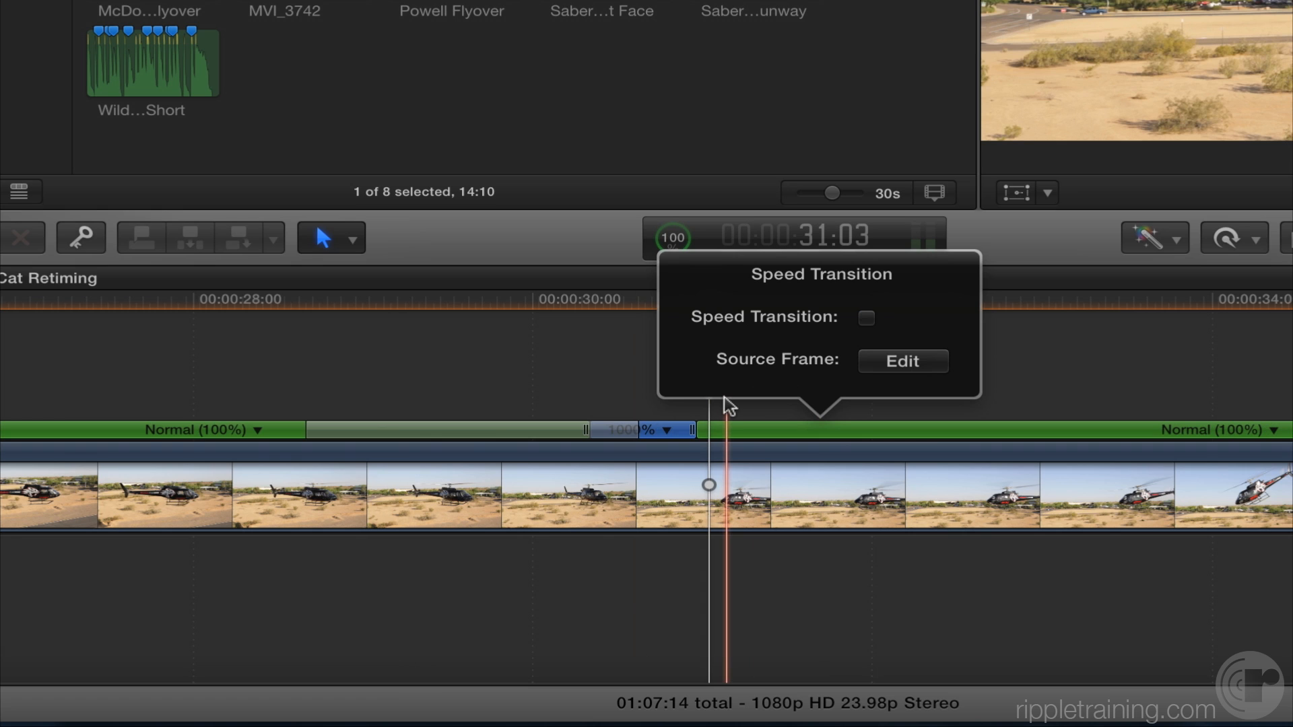
pyautogui.click(865, 318)
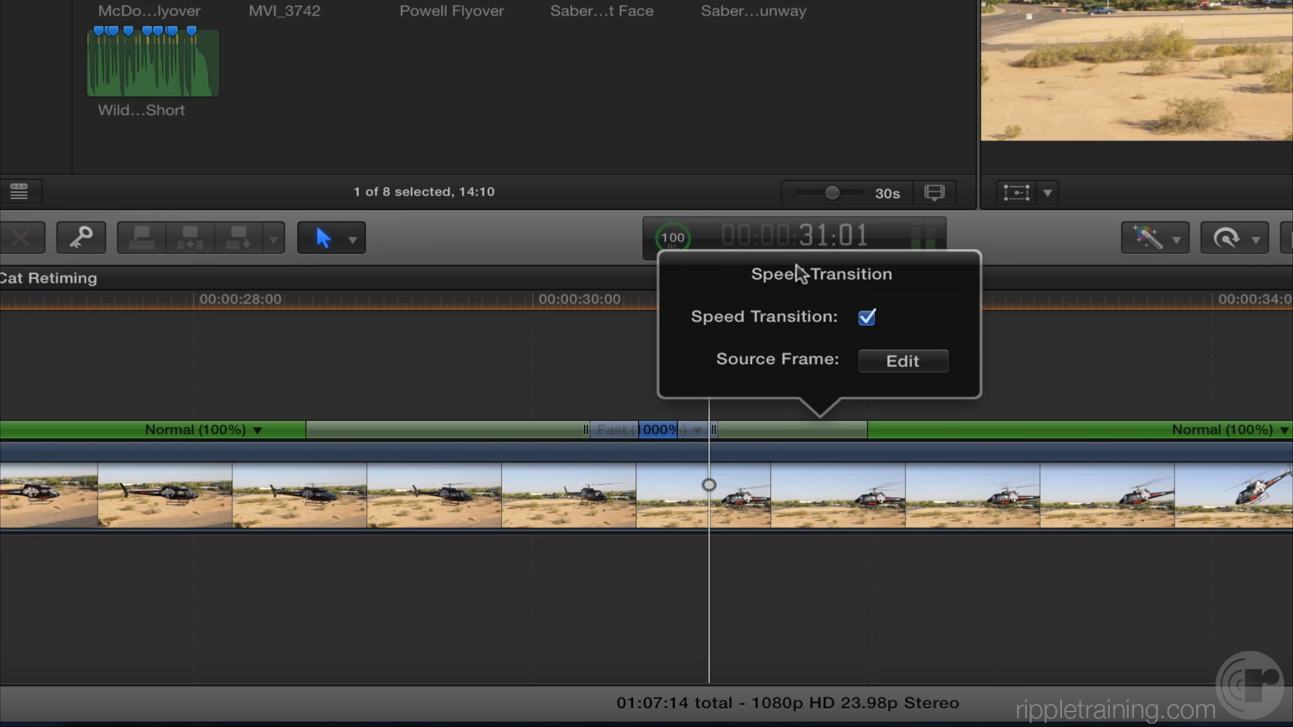
pyautogui.click(1097, 347)
# Play the clip from about 28:00 through both speed transitions and move the playhead back to just after the 1000% segment
pyautogui.moveTo(710, 295); pyautogui.dragTo(237, 299)
pyautogui.press('space')
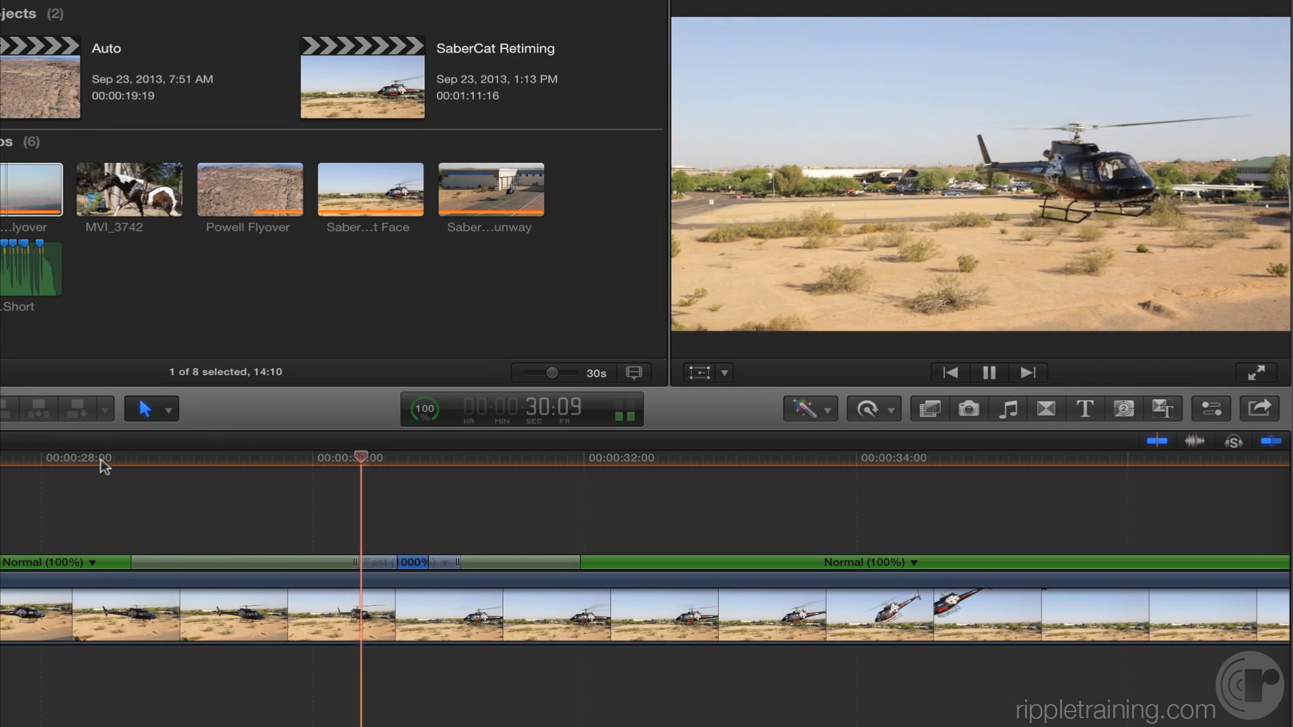
pyautogui.press('space')
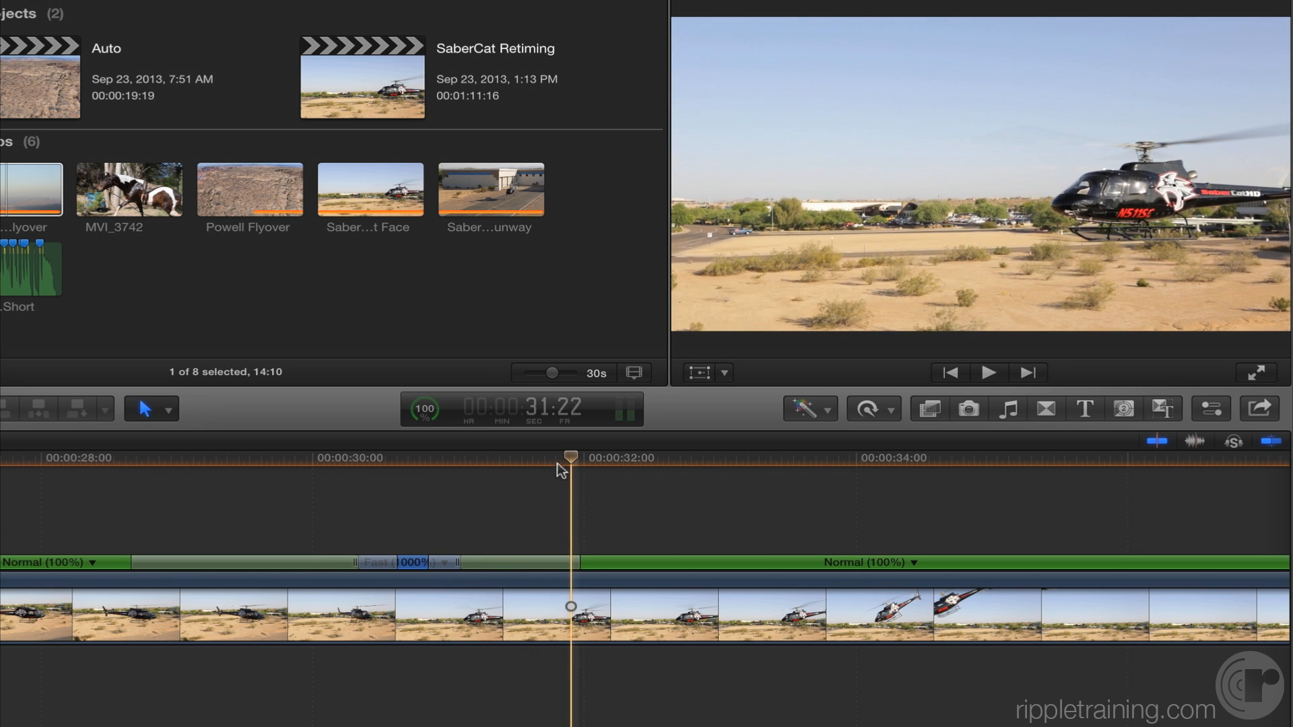
pyautogui.moveTo(577, 463); pyautogui.dragTo(499, 530)
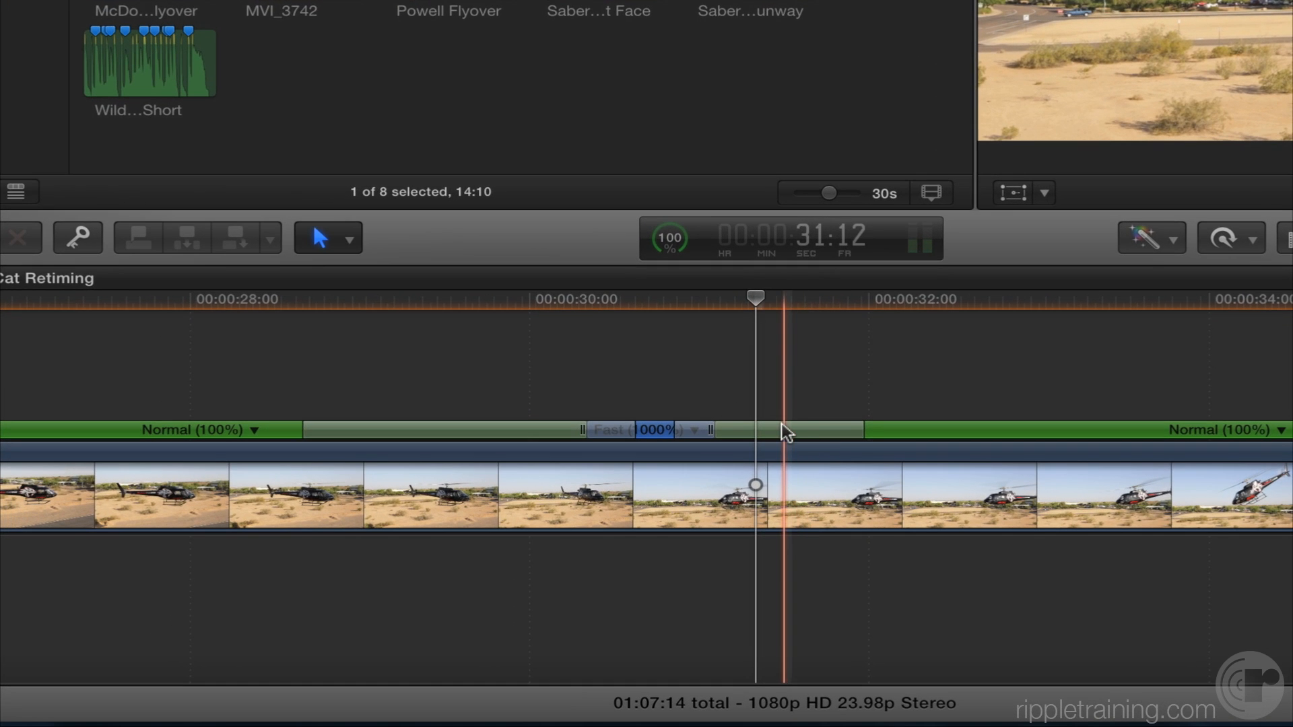
# Edit the source frame of the transition after the 1000% segment, moving it later to where the helicopter banks away
pyautogui.doubleClick(785, 431)
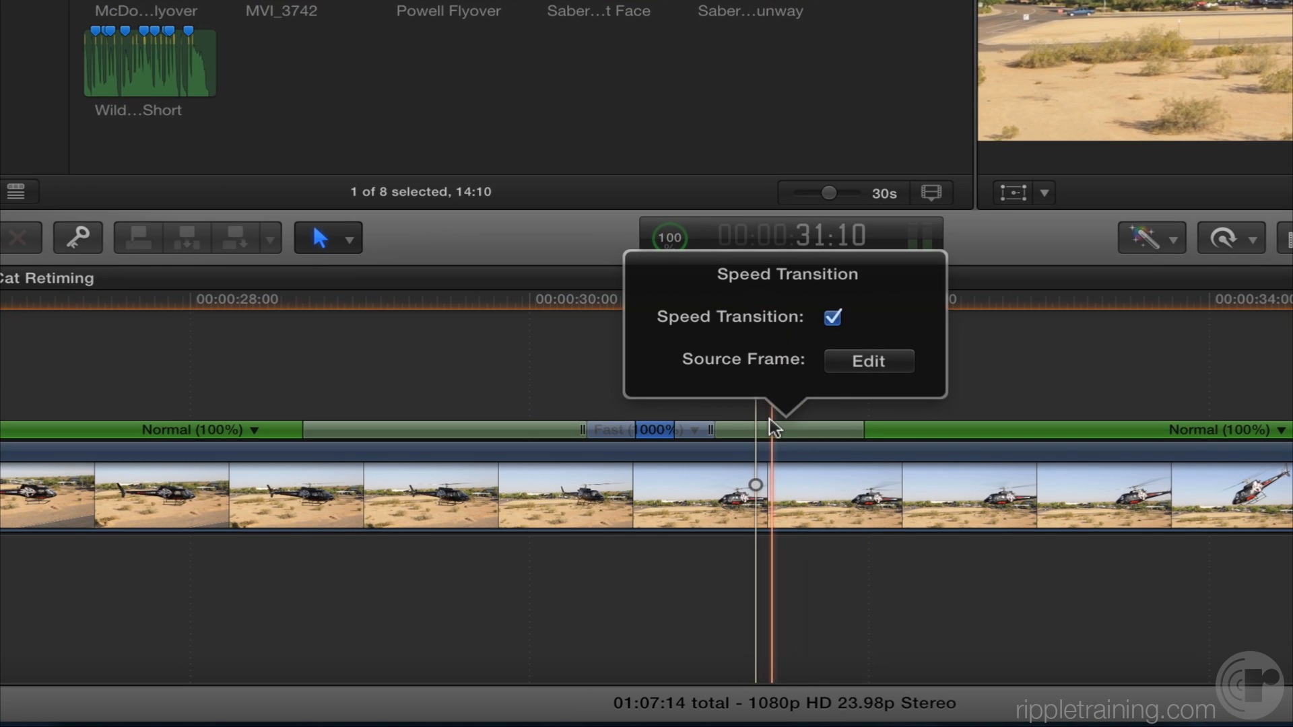
pyautogui.click(867, 369)
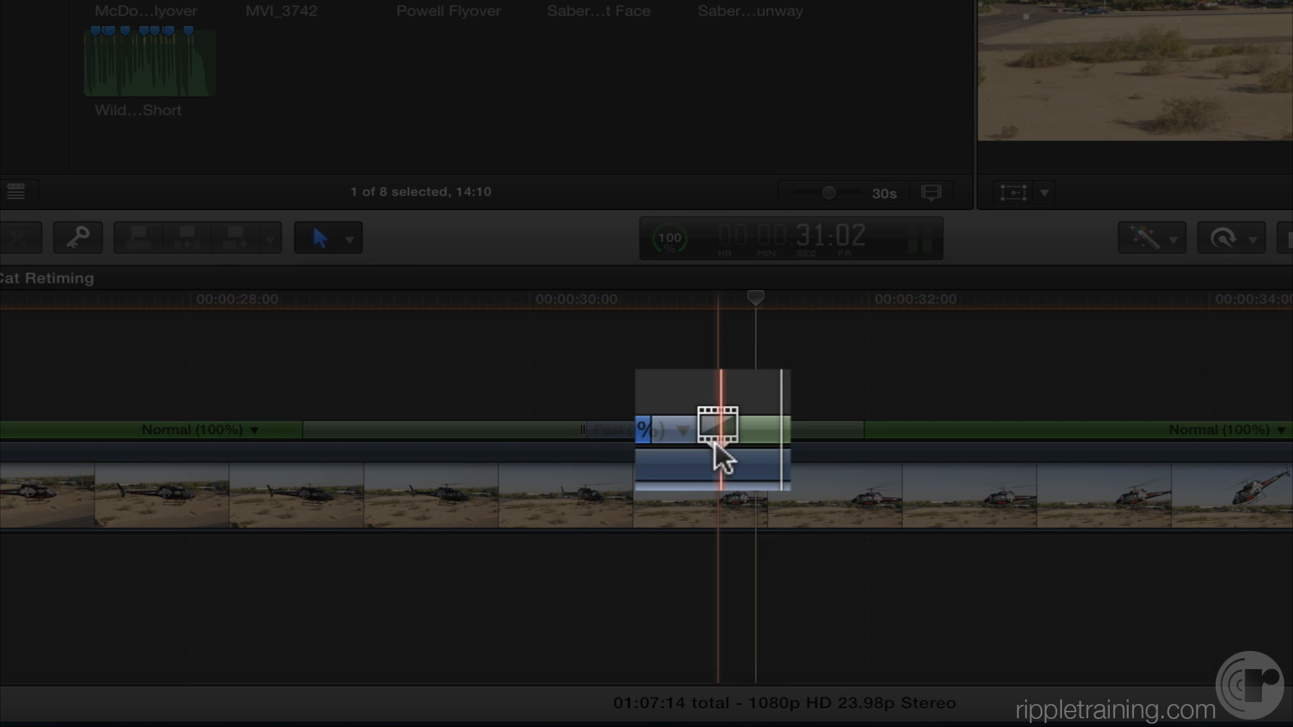
pyautogui.click(715, 429)
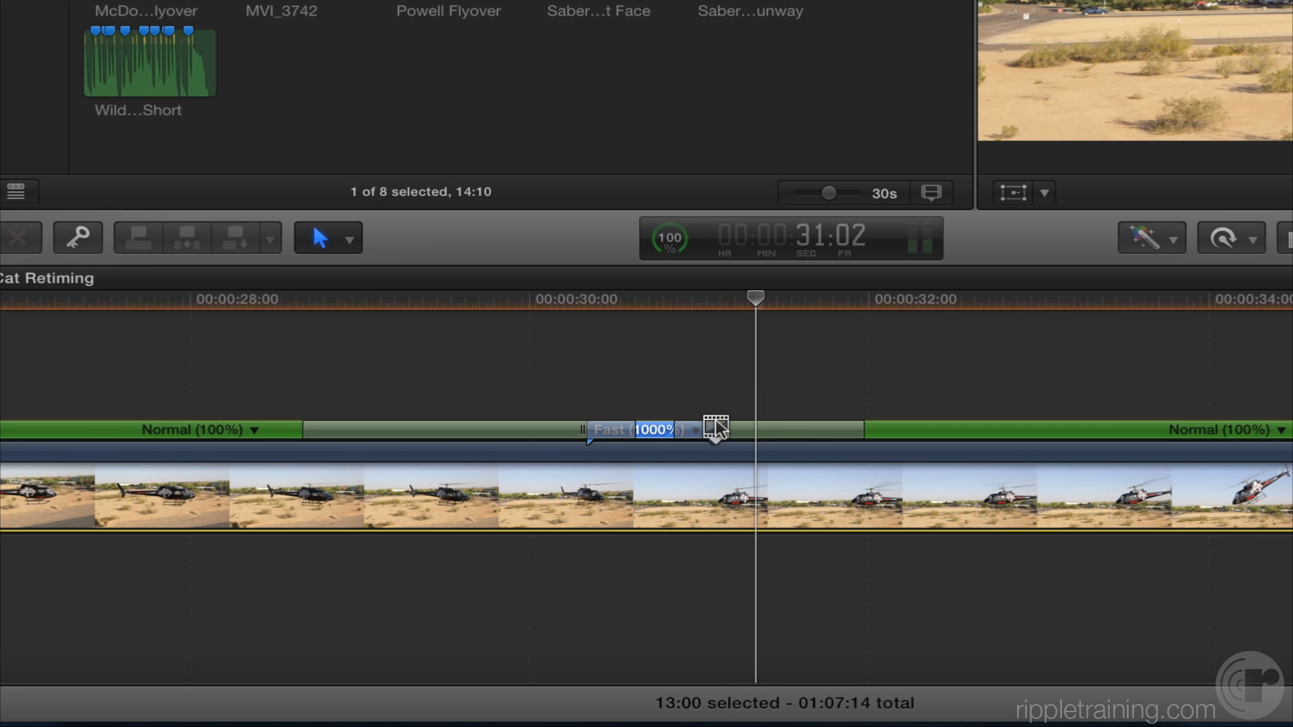
pyautogui.moveTo(717, 427); pyautogui.dragTo(765, 429)
pyautogui.moveTo(499, 561); pyautogui.dragTo(507, 561)
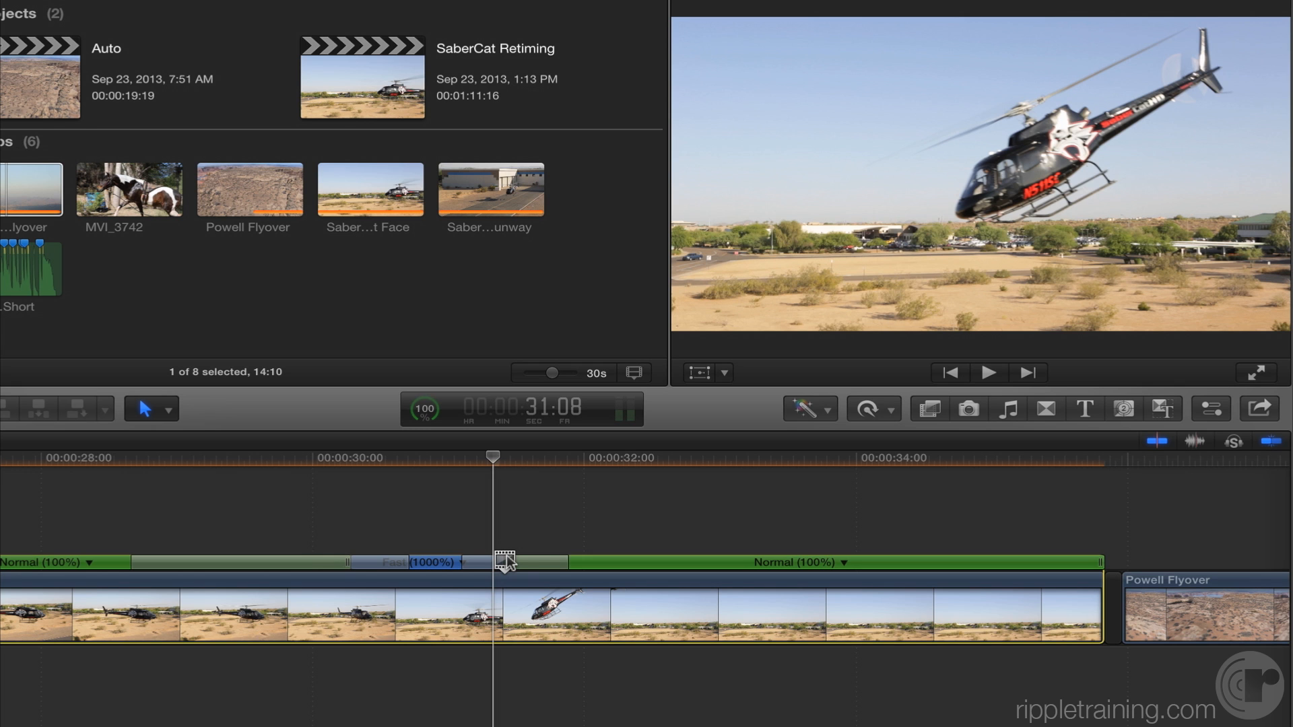
pyautogui.moveTo(503, 559)
pyautogui.mouseDown()
pyautogui.moveTo(542, 560)
pyautogui.moveTo(463, 568)
pyautogui.moveTo(507, 564)
pyautogui.mouseUp()
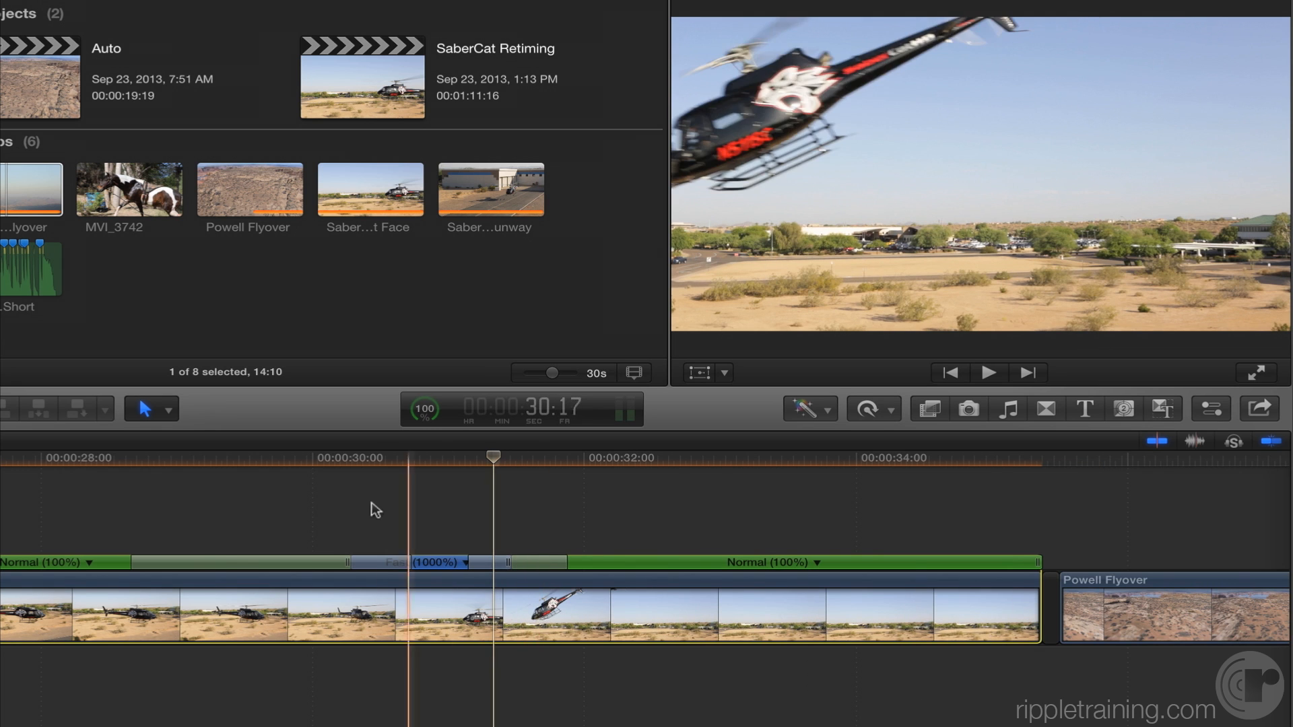
# Play the clip through the 1000% segment to check its later end frame
pyautogui.click(199, 498)
pyautogui.press('space')
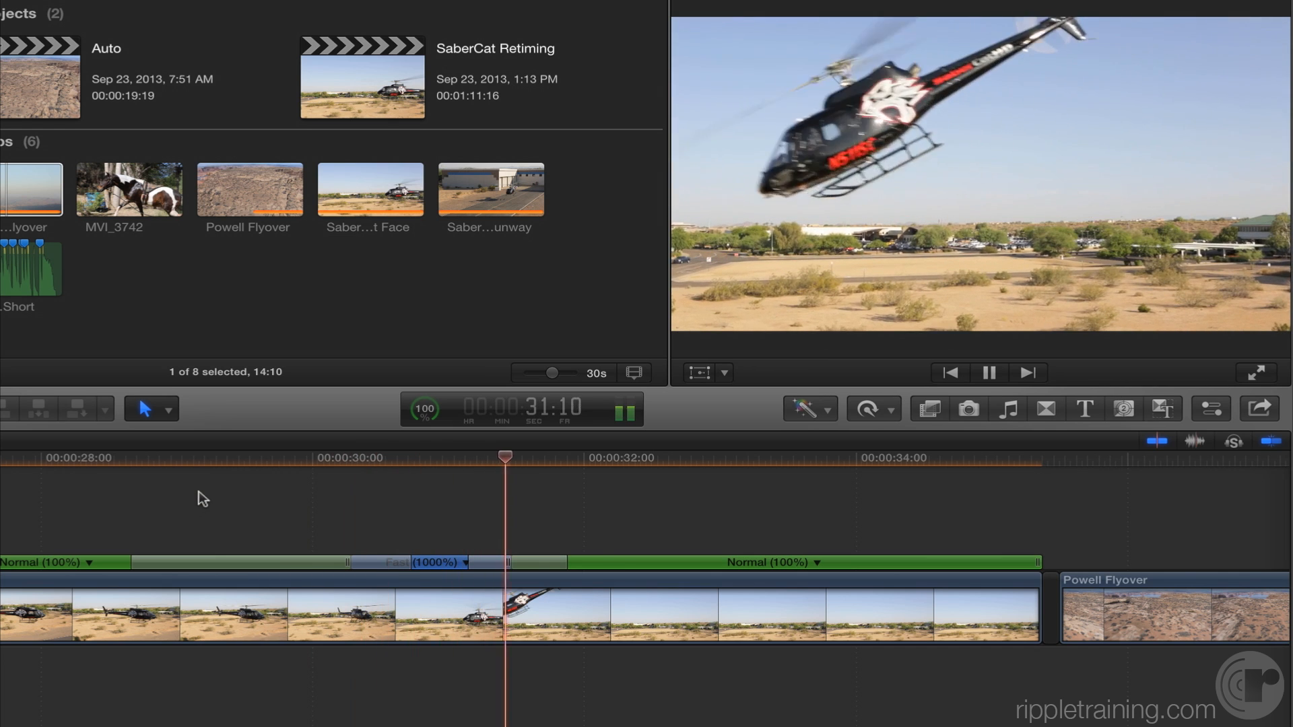
pyautogui.press('space')
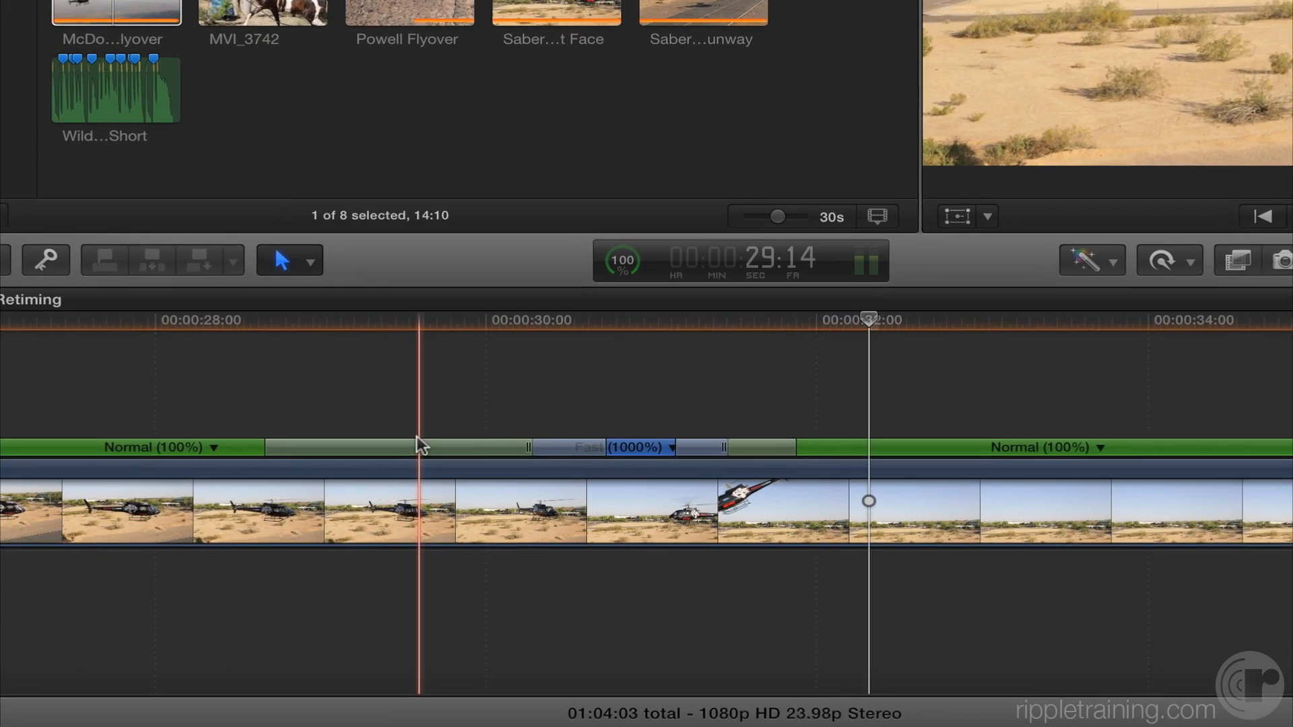
# Edit the source frame of the transition before the 1000% segment, moving it to an earlier frame of the helicopter's turn
pyautogui.doubleClick(257, 557)
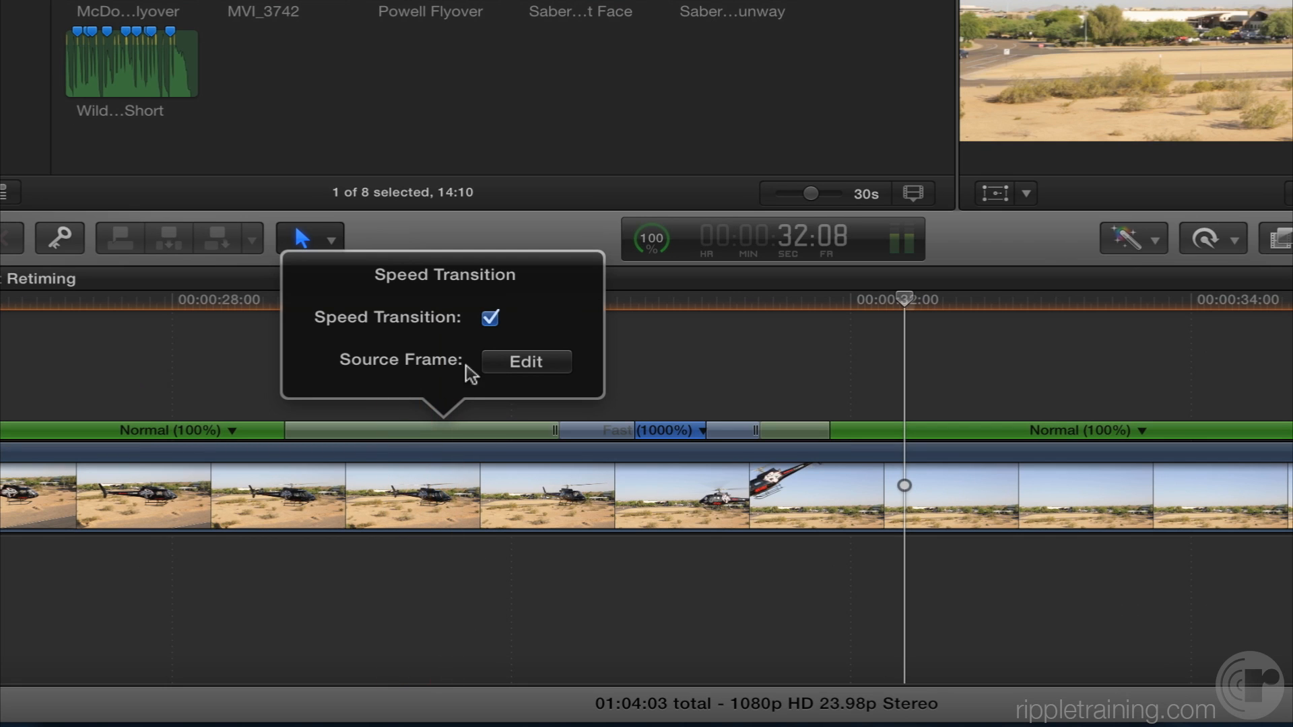
pyautogui.click(498, 363)
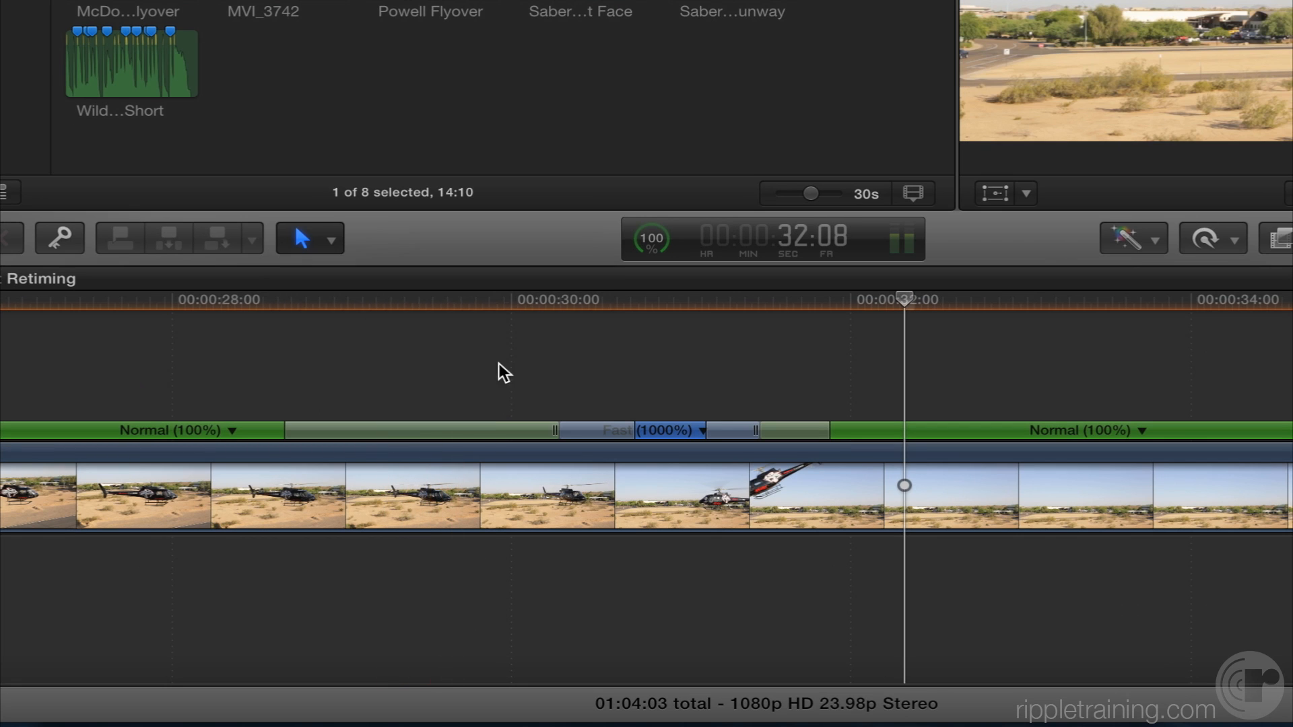
pyautogui.click(558, 430)
pyautogui.moveTo(558, 433); pyautogui.dragTo(495, 430)
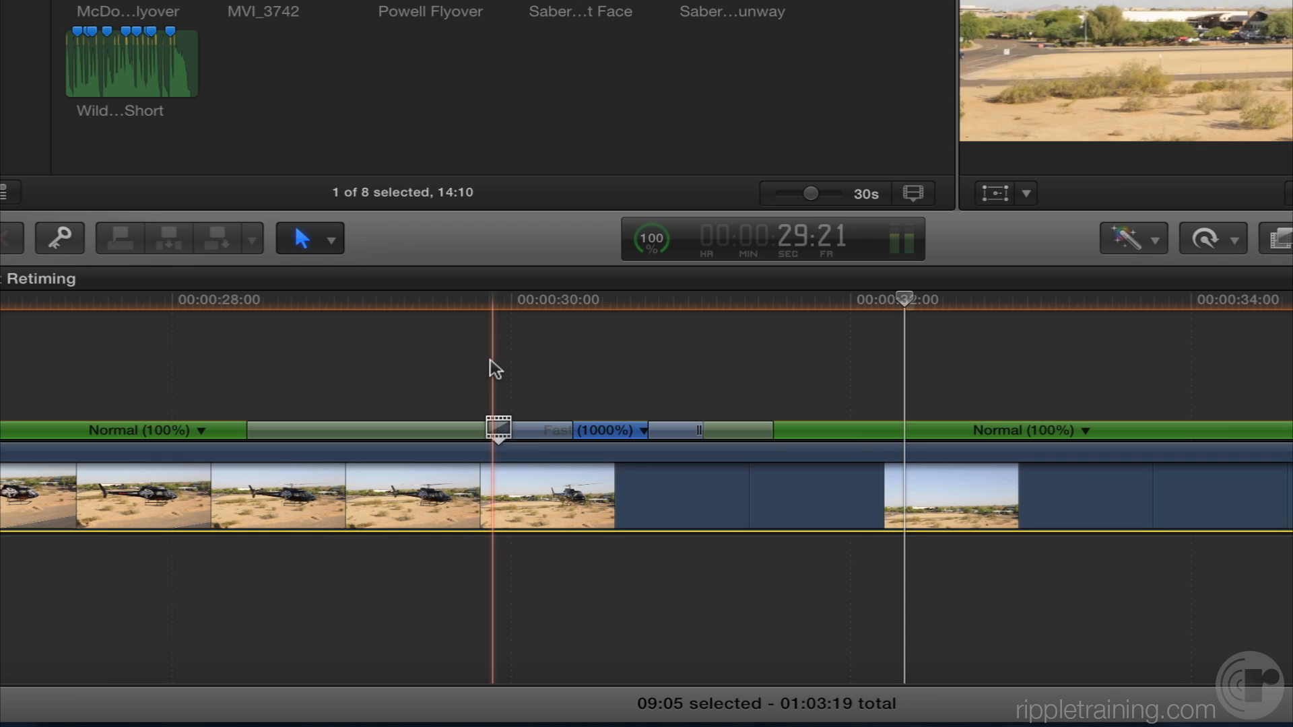
pyautogui.click(495, 369)
# Play the clip from before the first speed transition to check the earlier start of the 1000% segment
pyautogui.click(409, 348)
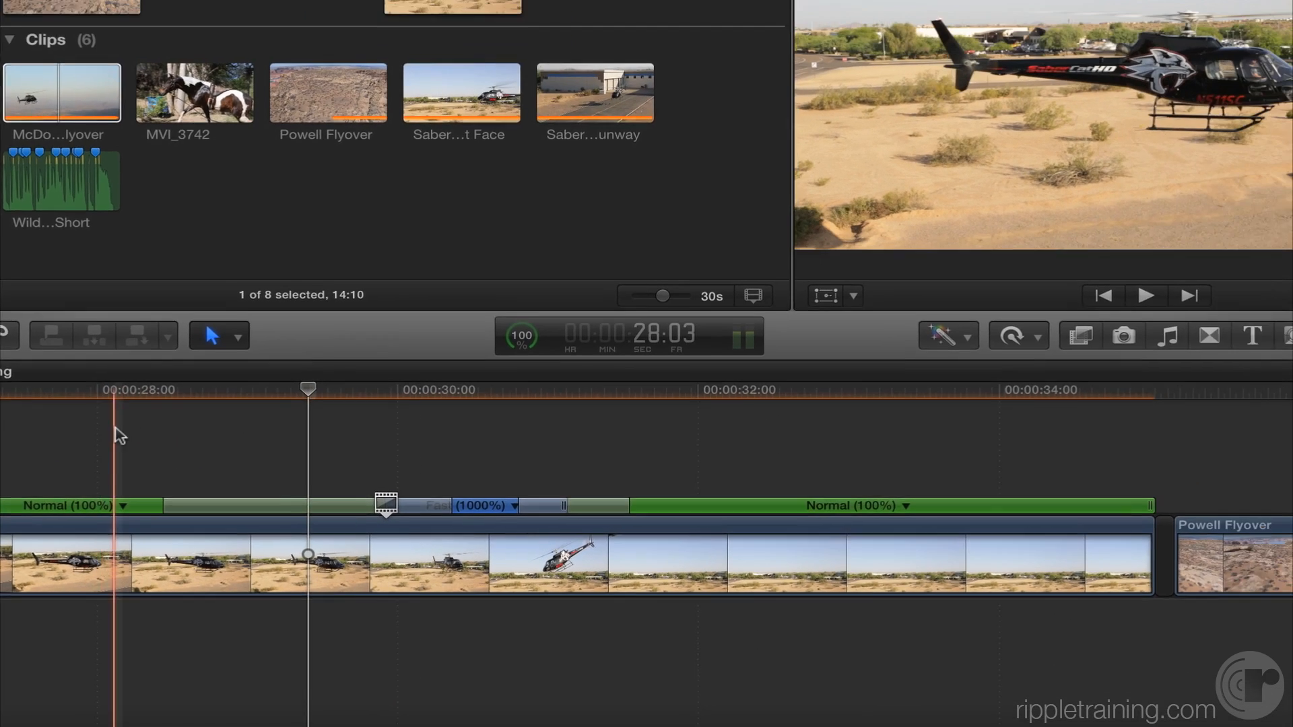
pyautogui.click(193, 348)
pyautogui.press('space')
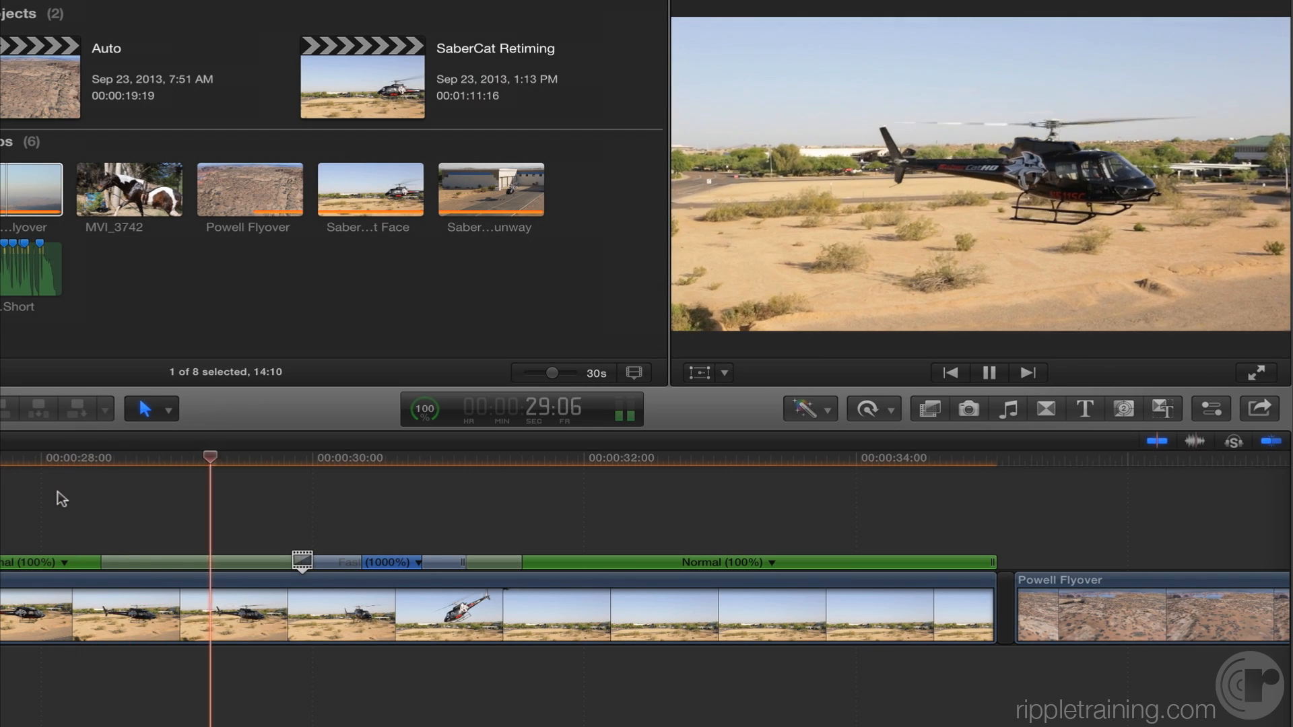
pyautogui.press('space')
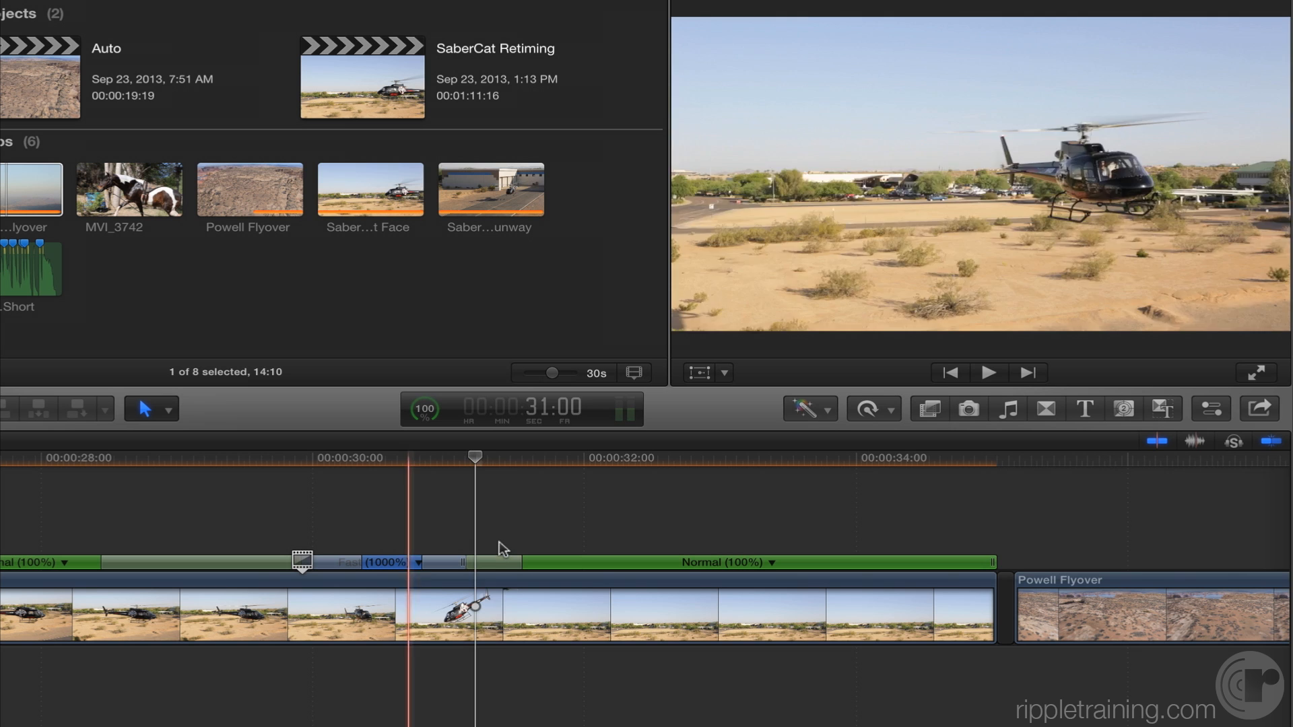
# Slightly shorten the transition after the 1000% segment, start the one before it at about 29:00, and play the clip
pyautogui.moveTo(522, 563)
pyautogui.mouseDown()
pyautogui.moveTo(601, 564)
pyautogui.moveTo(517, 564)
pyautogui.mouseUp()
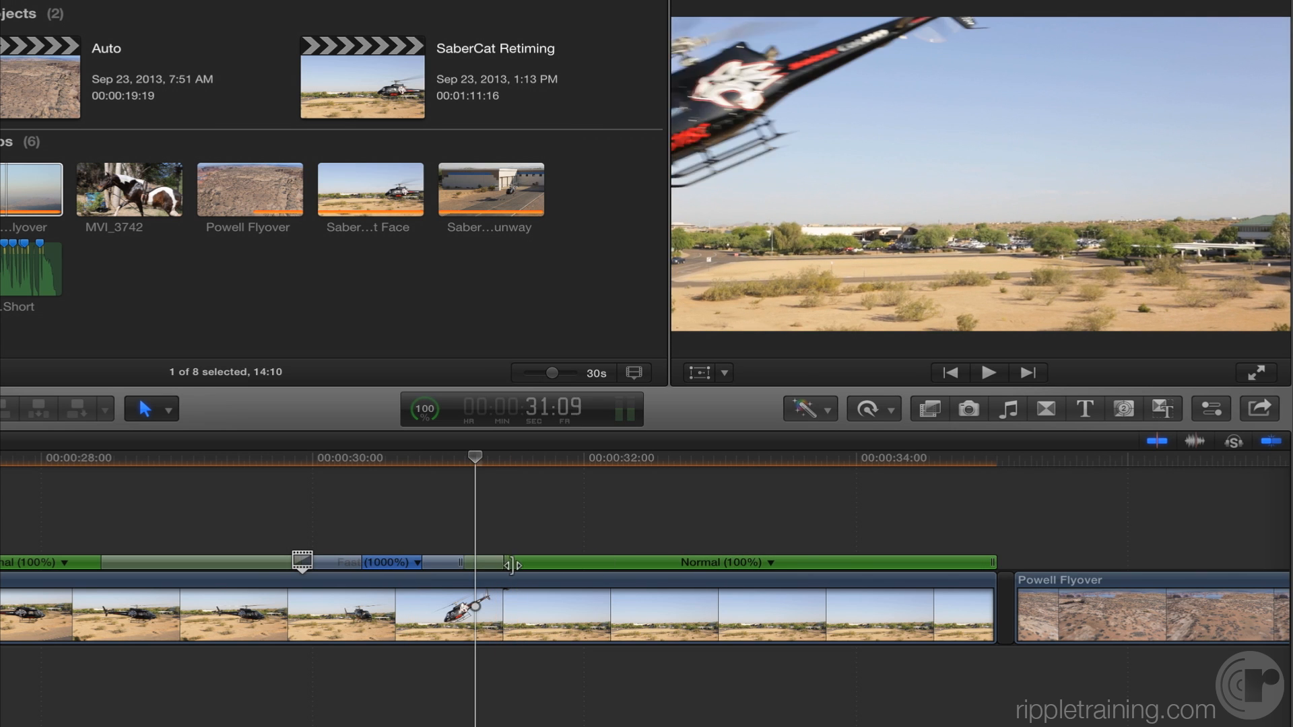
pyautogui.moveTo(103, 564); pyautogui.dragTo(170, 565)
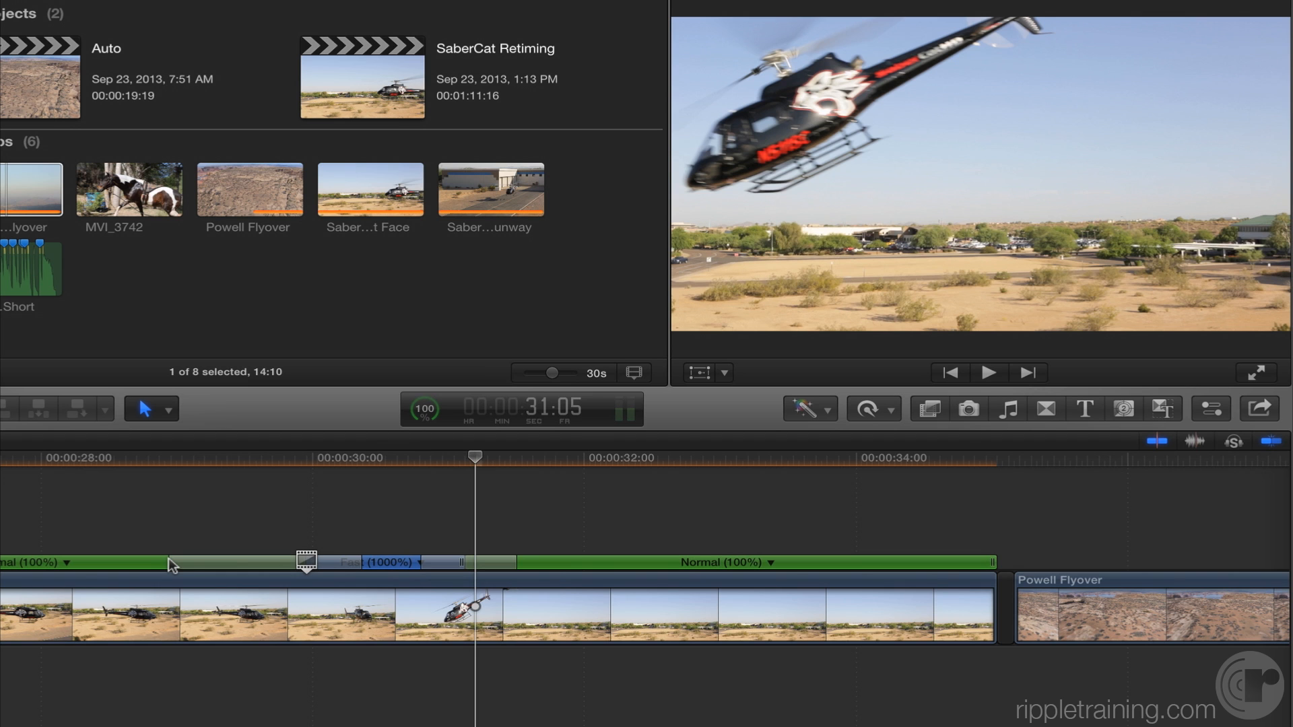
pyautogui.click(148, 498)
pyautogui.press('space')
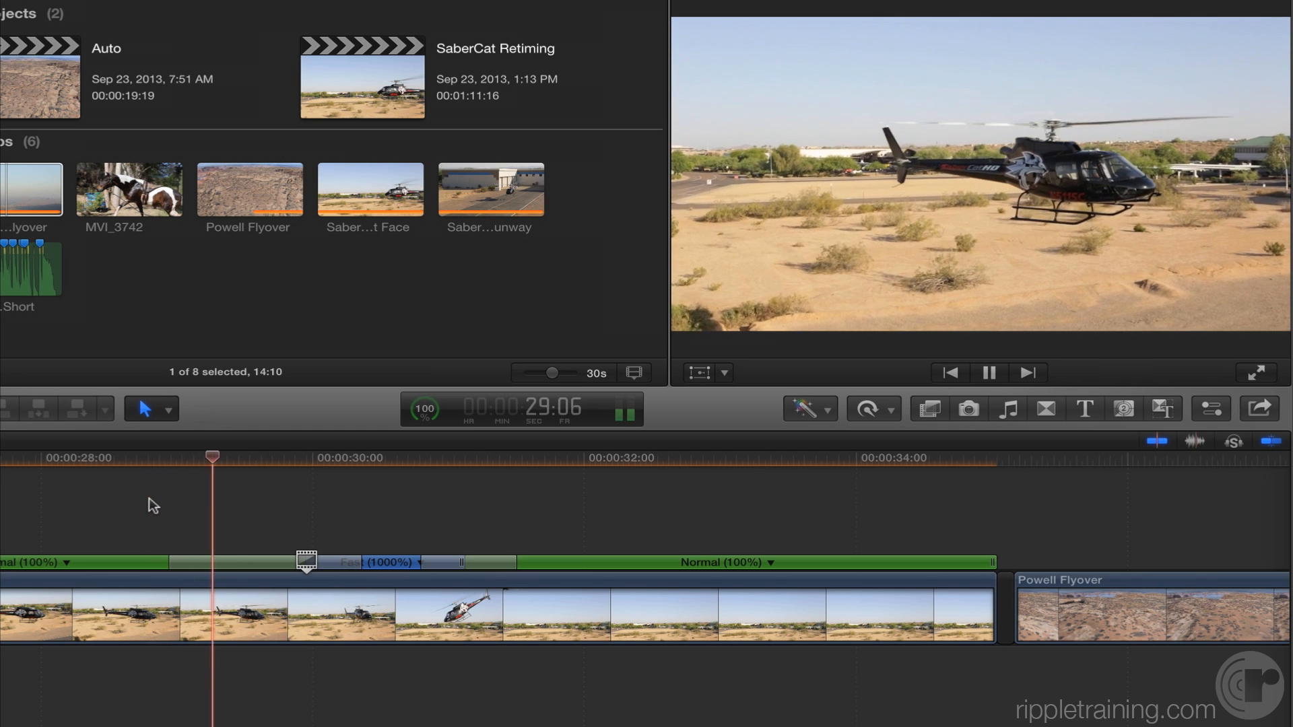